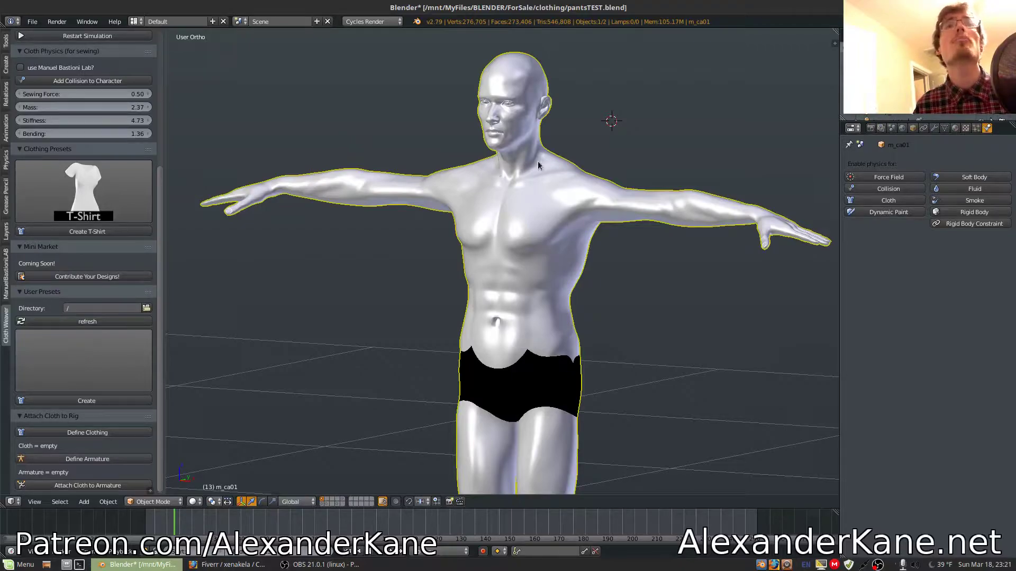
- Orbit the character and glance at the Manuel Bastioni Lab tools before returning to Cloth Weaver
mouse_move(510, 183)
middle_mouse_down()
mouse_move(753, 183)
mouse_move(509, 180)
mouse_move(521, 184)
middle_mouse_up()
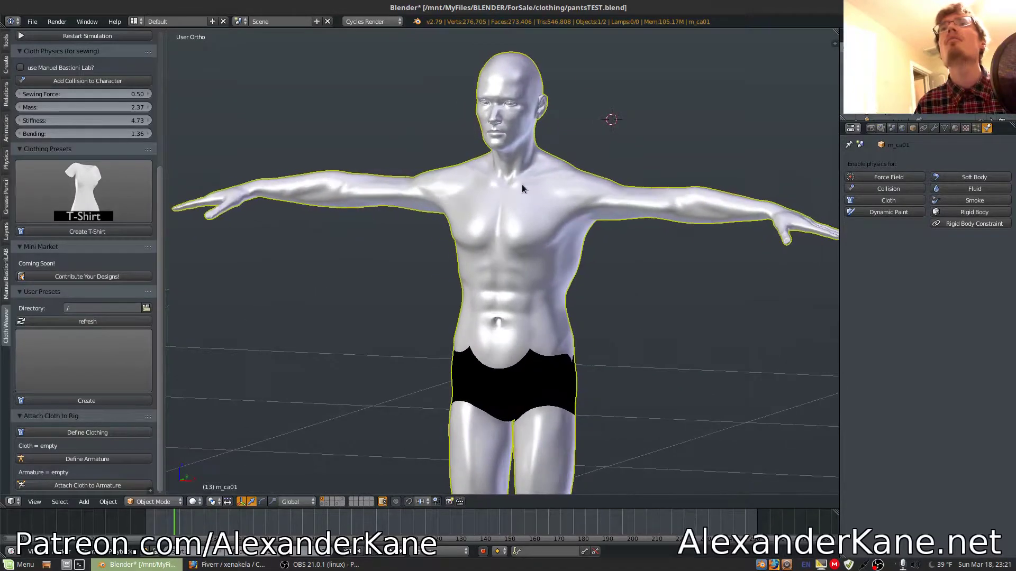
left_click(4, 267)
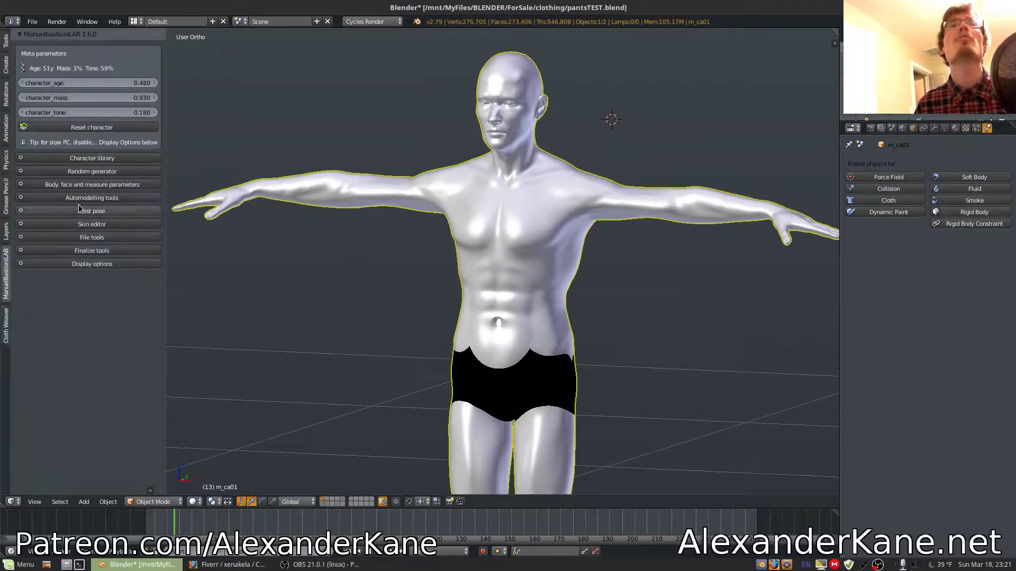
left_click(6, 312)
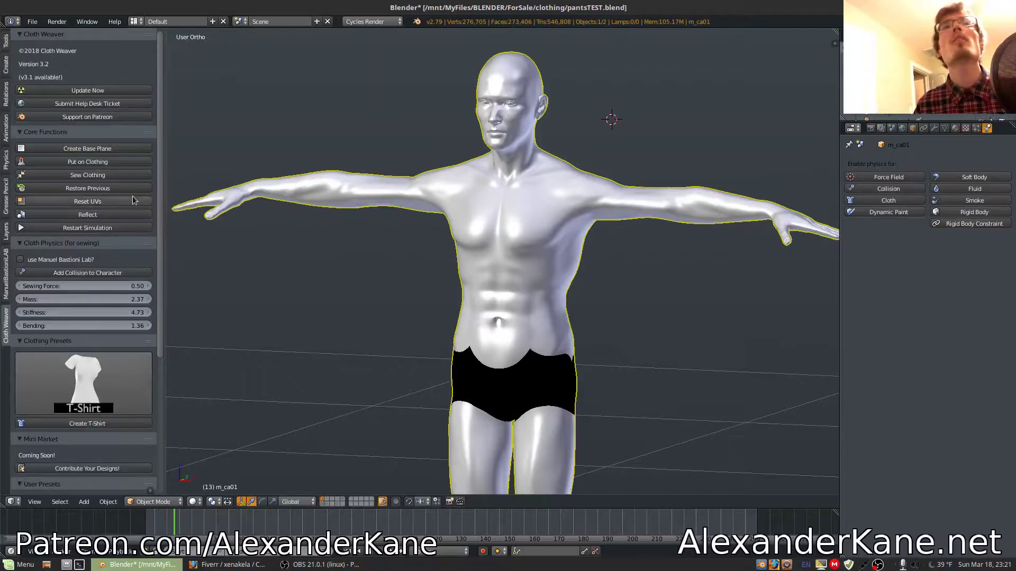
scroll(133, 200, "down", 8)
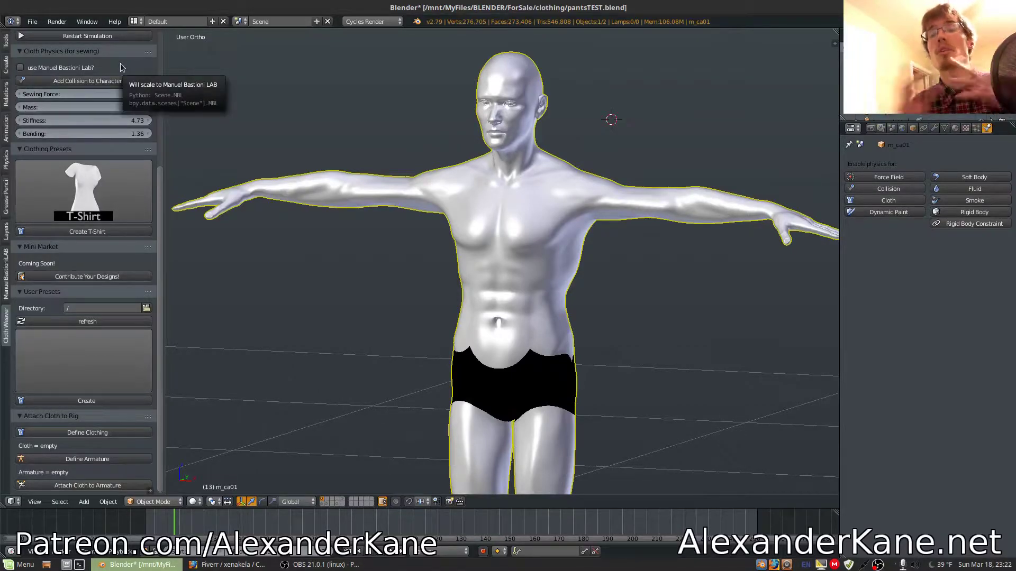
- Enable 'use Manuel Bastioni Lab?', add collision to the character, and show its modifier stack
left_click(20, 69)
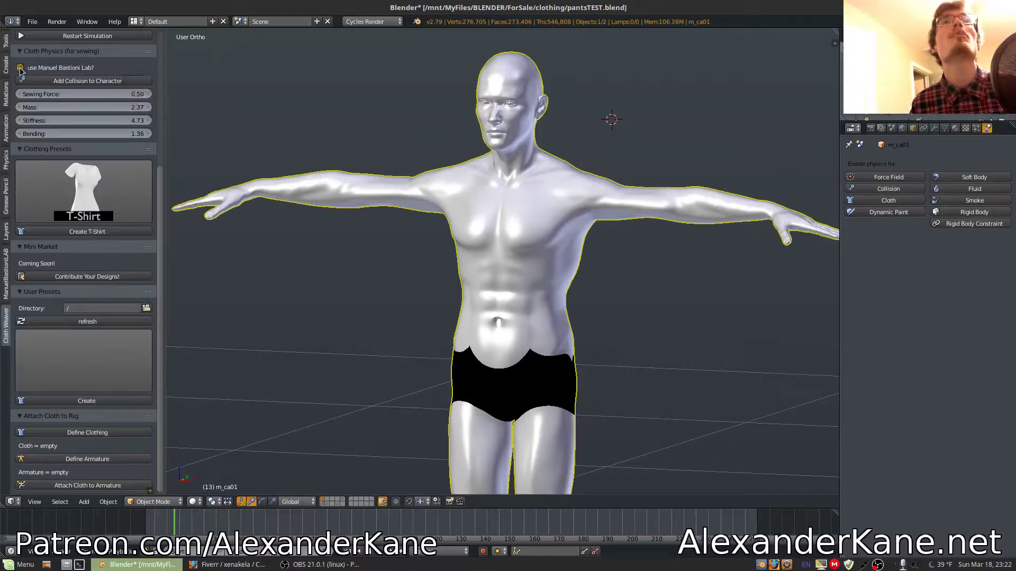
left_click(91, 82)
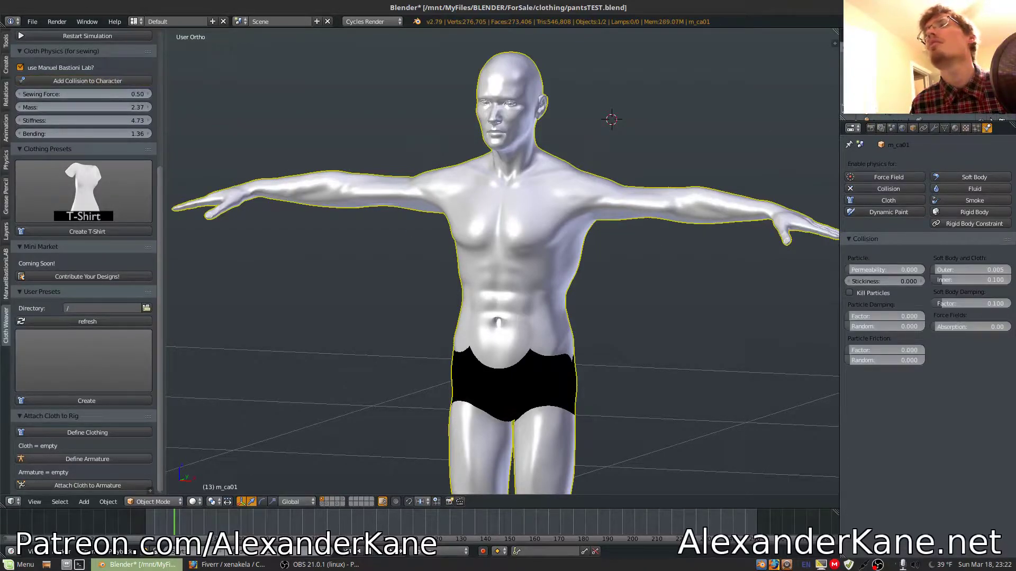
left_click(934, 129)
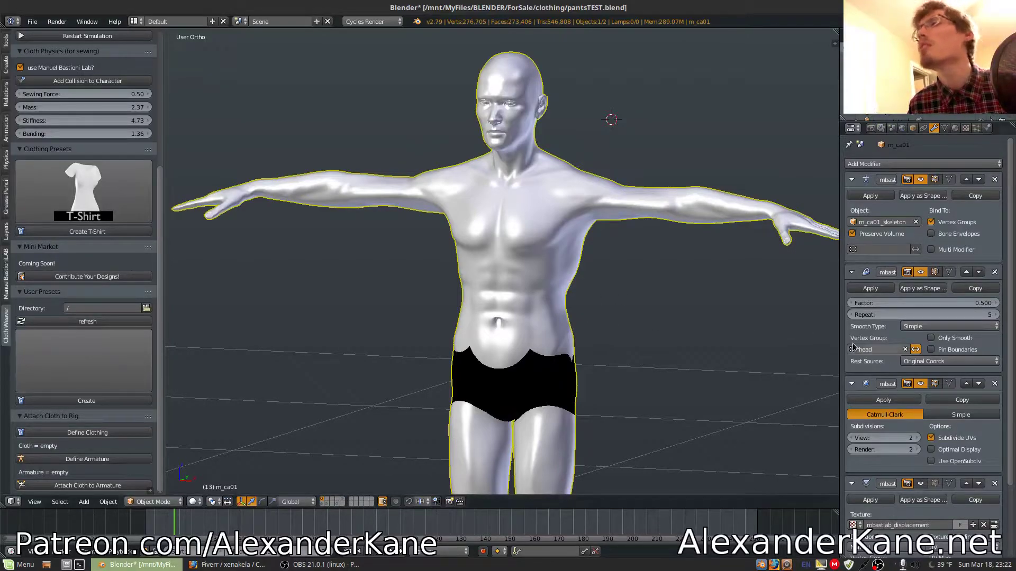
- Move the Collision modifier up three places, then back down one so it sits below Smooth
scroll(893, 405, "down", 3)
scroll(920, 370, "up", 3)
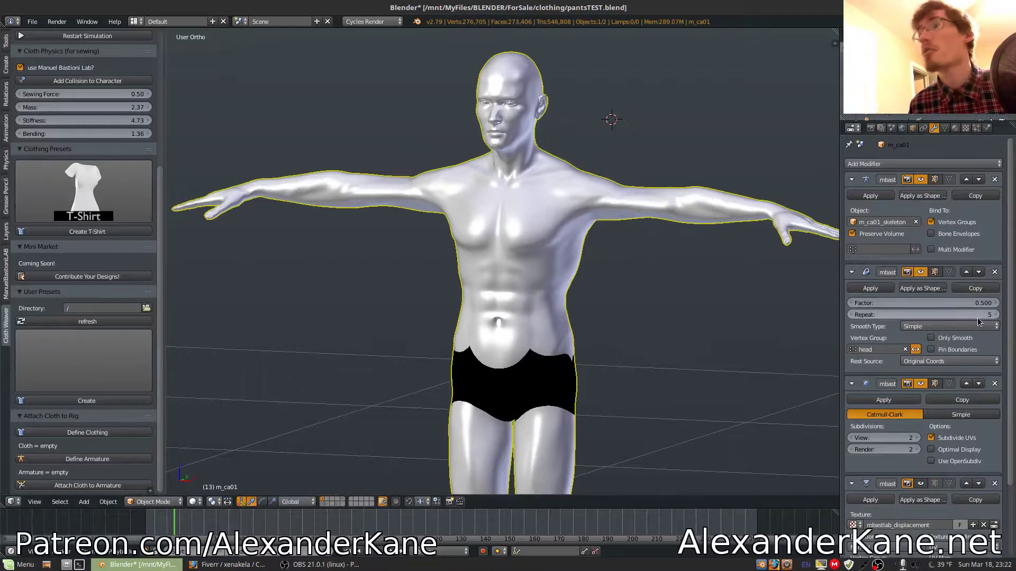
scroll(977, 318, "down", 4)
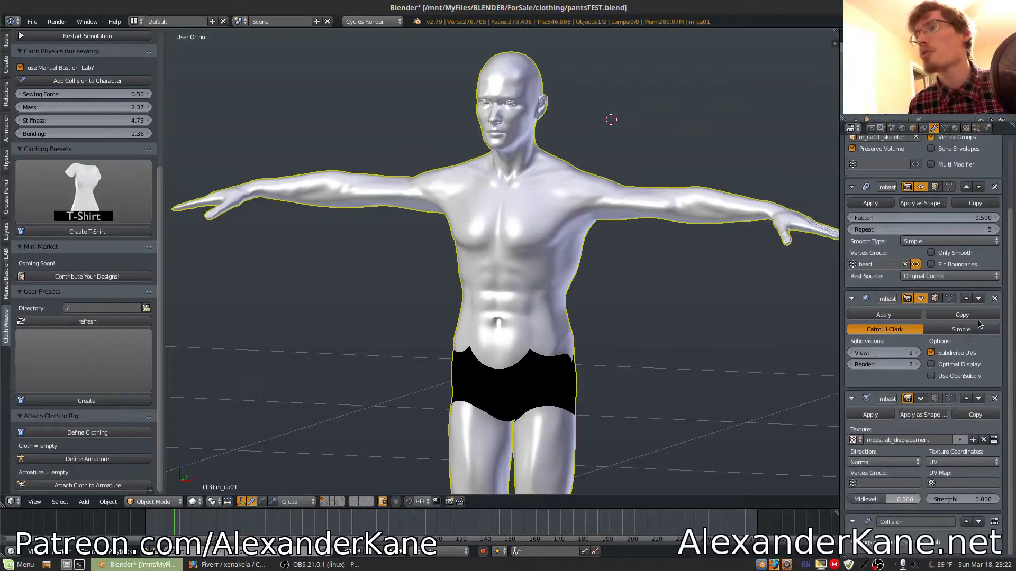
left_click(966, 522)
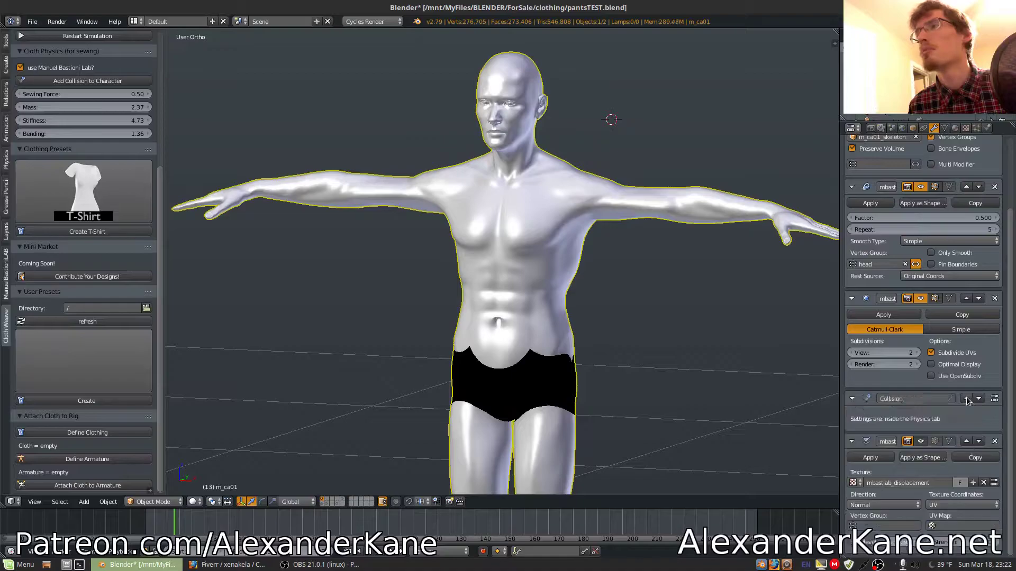
left_click(966, 400)
left_click(965, 298)
scroll(966, 289, "up", 4)
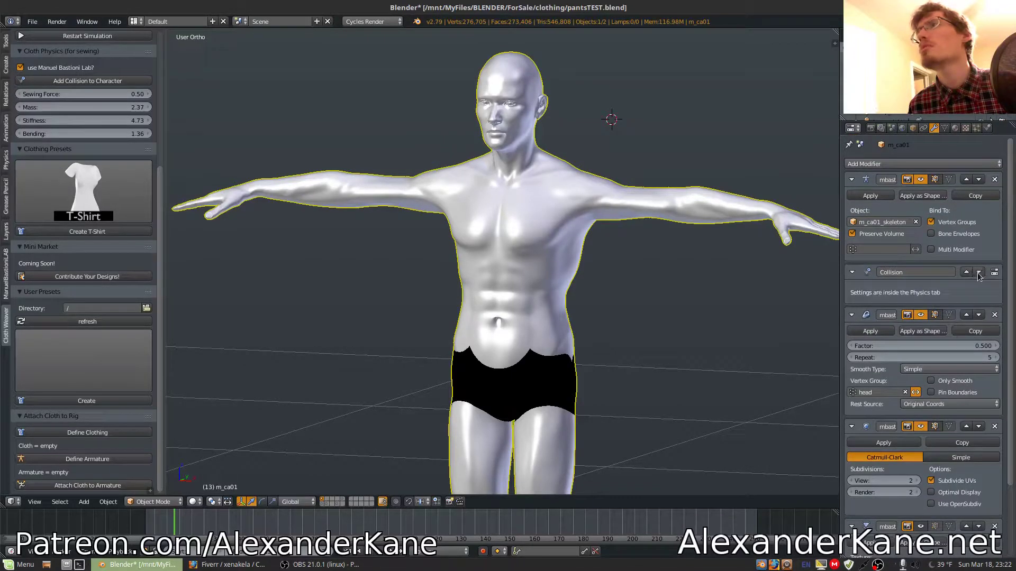
left_click(979, 272)
scroll(978, 405, "down", 4)
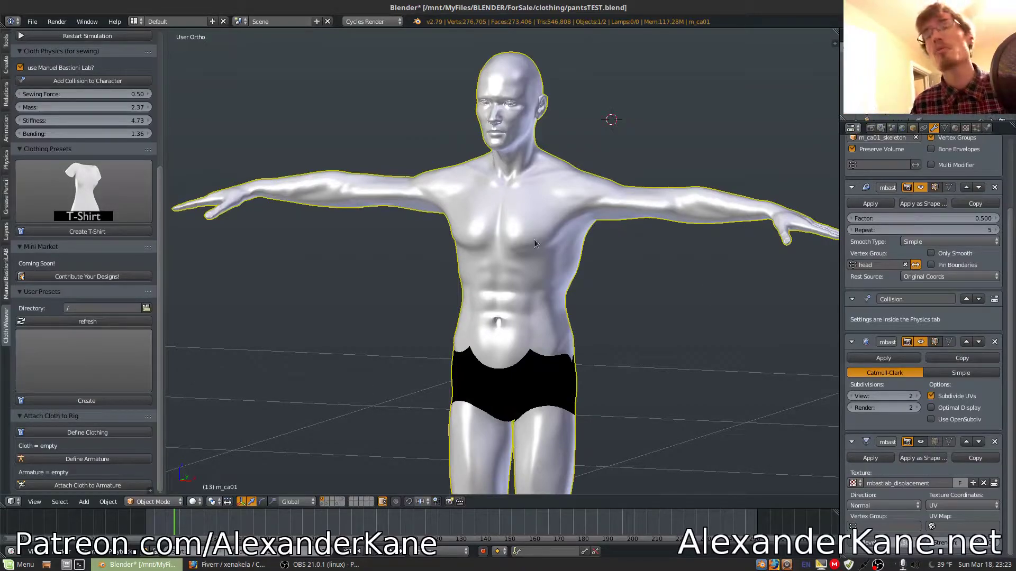
- Inspect the subdivided character mesh in wireframe, then return to solid shading
key("z")
scroll(535, 243, "up", 6)
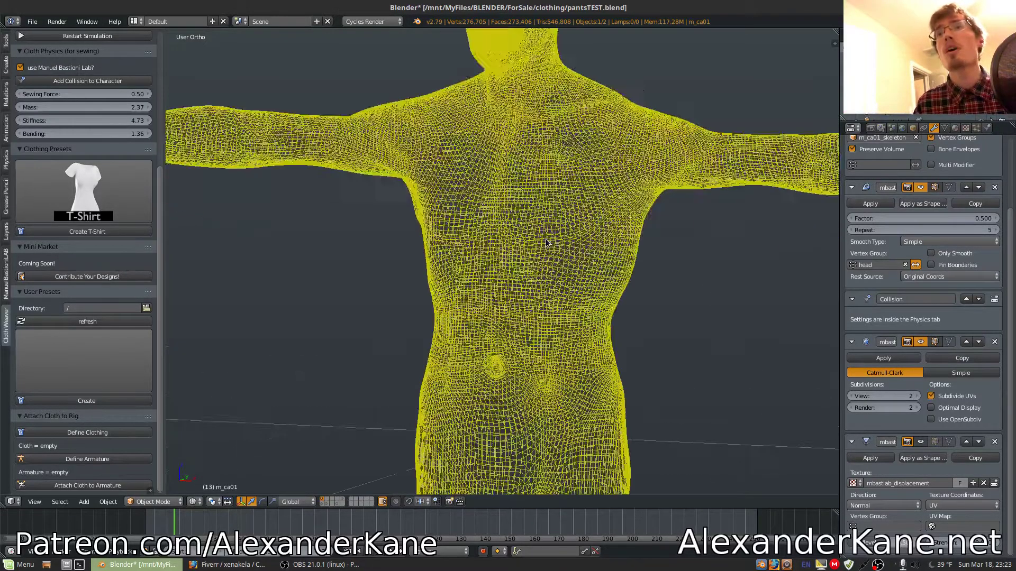
scroll(550, 243, "up", 5)
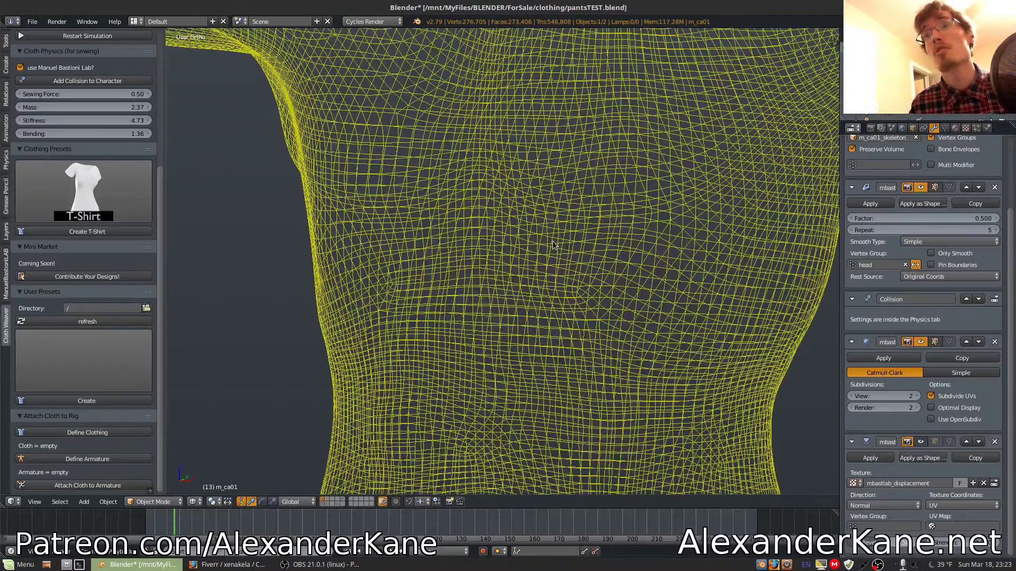
scroll(551, 244, "down", 4)
key("z")
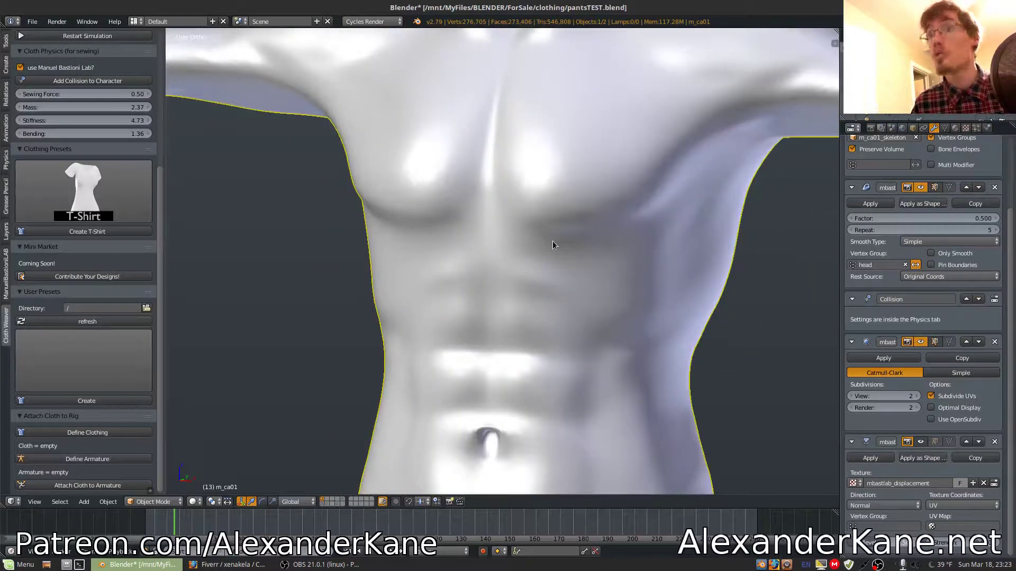
scroll(552, 244, "down", 2)
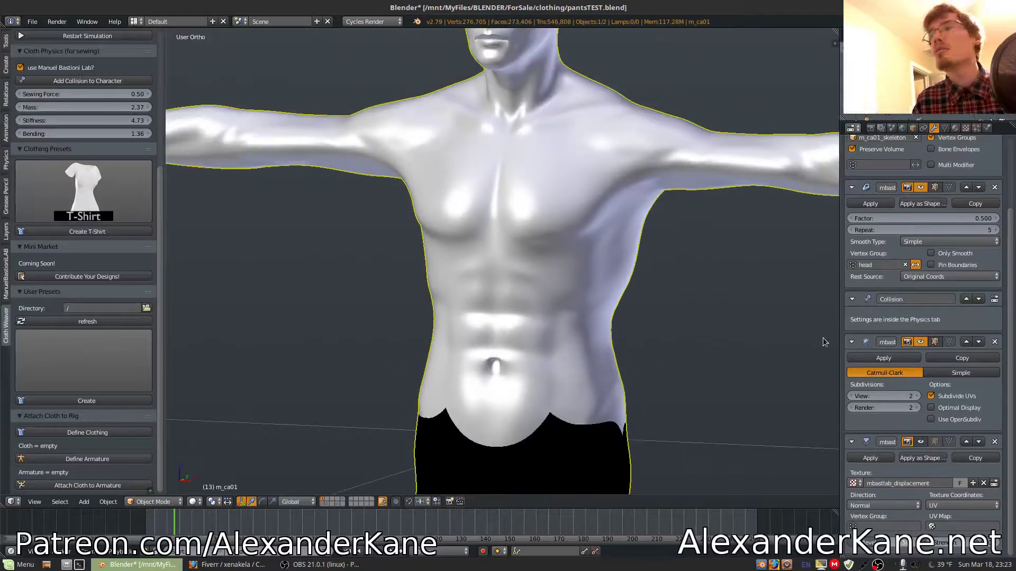
- Hide the Subdivision Surface in the viewport, dropping to 18,264 vertices, and recheck in wireframe
left_click(921, 341)
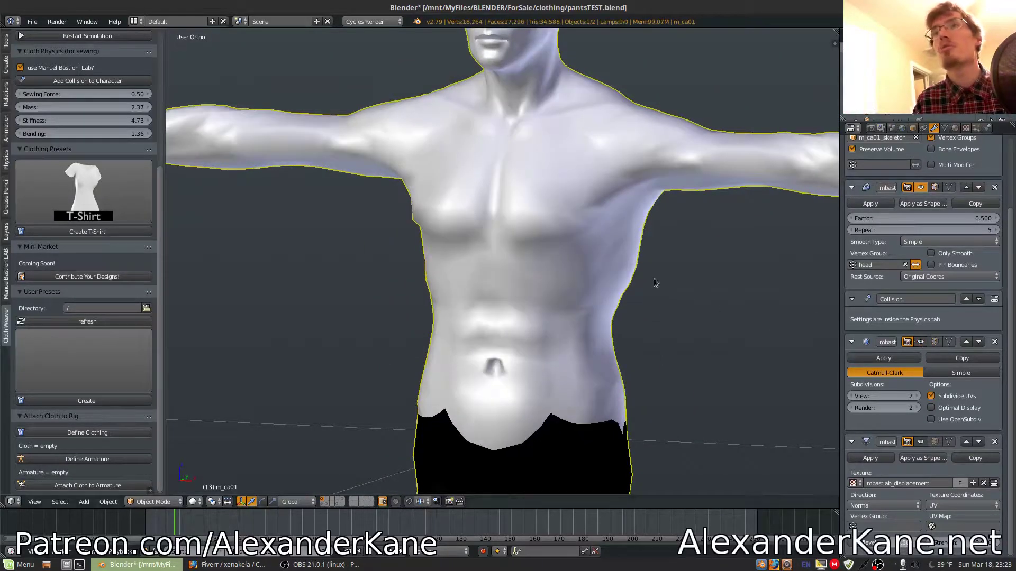
key("z")
scroll(653, 282, "up", 2)
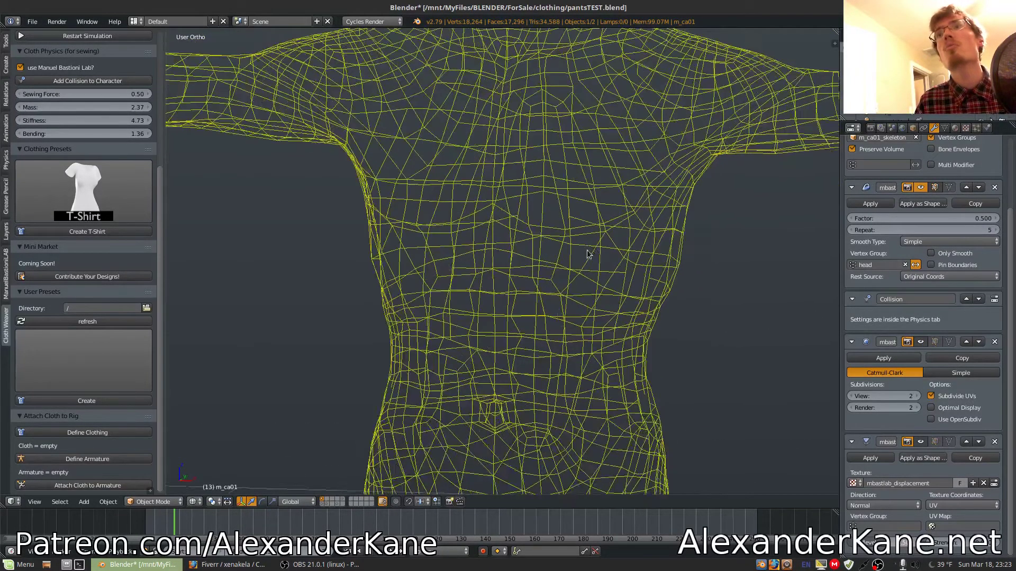
scroll(570, 244, "down", 2)
key("z")
scroll(553, 244, "down", 1)
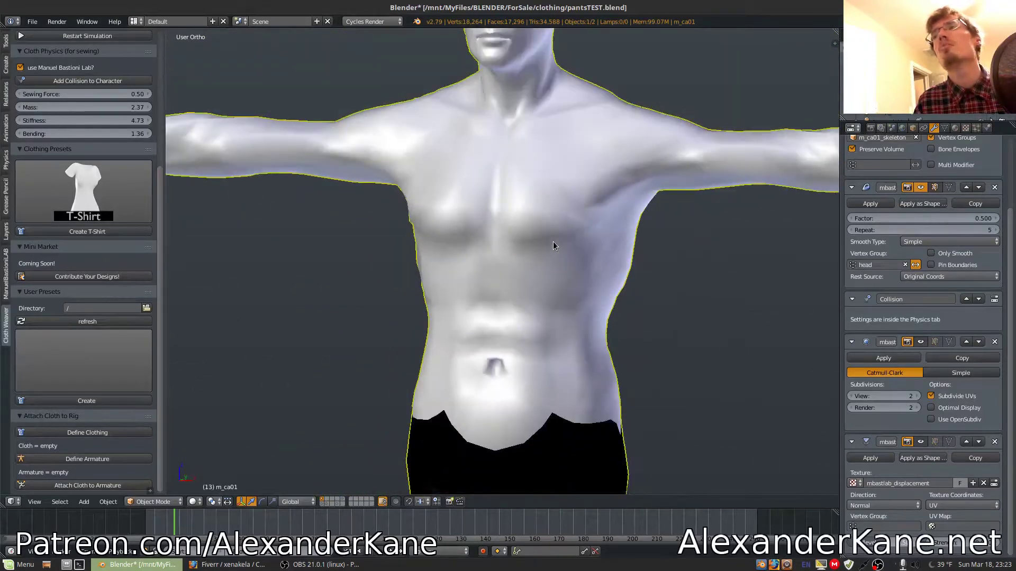
scroll(553, 245, "down", 4)
scroll(656, 239, "up", 3)
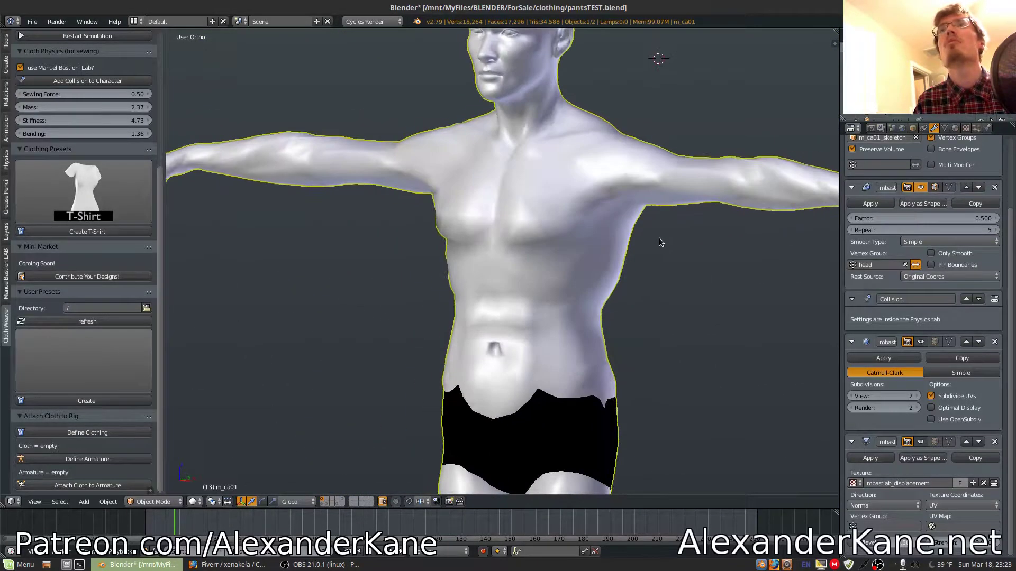
scroll(660, 241, "down", 3)
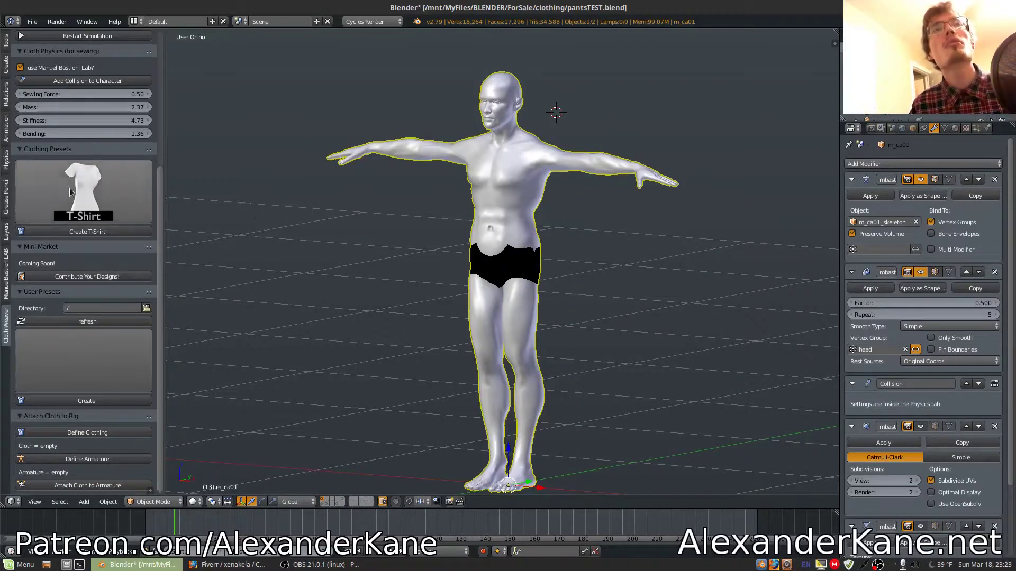
- Choose the Pants clothing preset and uncheck 'use Manuel Bastioni Lab?'
left_click(70, 190)
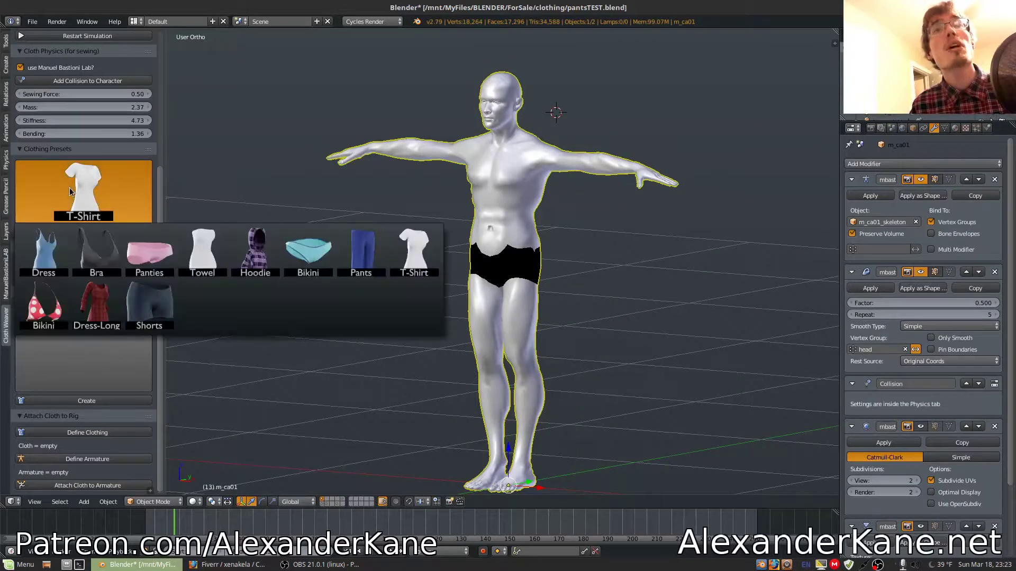
left_click(345, 254)
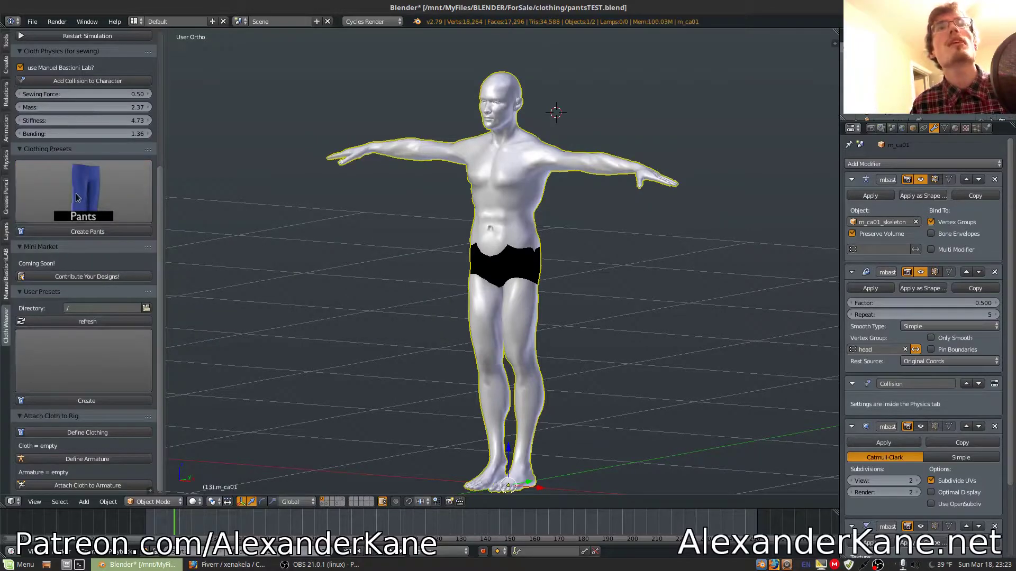
left_click(20, 68)
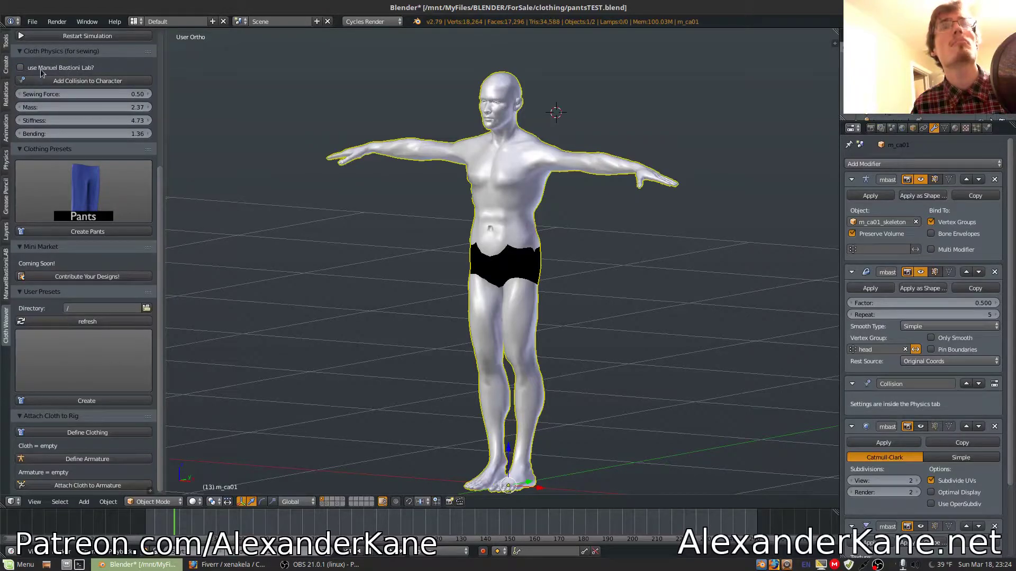
scroll(525, 240, "down", 2)
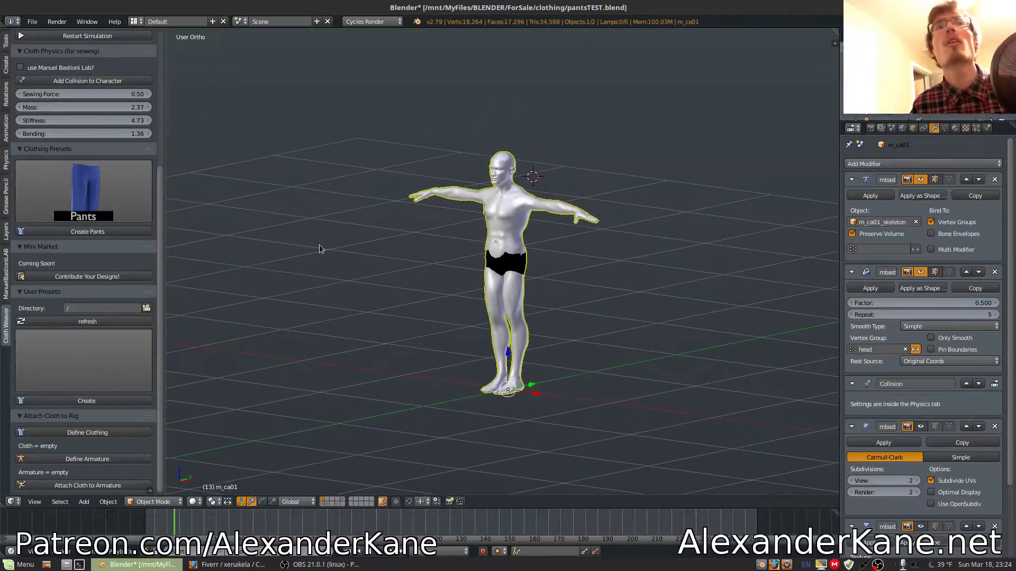
- Create a test pants mesh around the character, then delete it
left_click(113, 233)
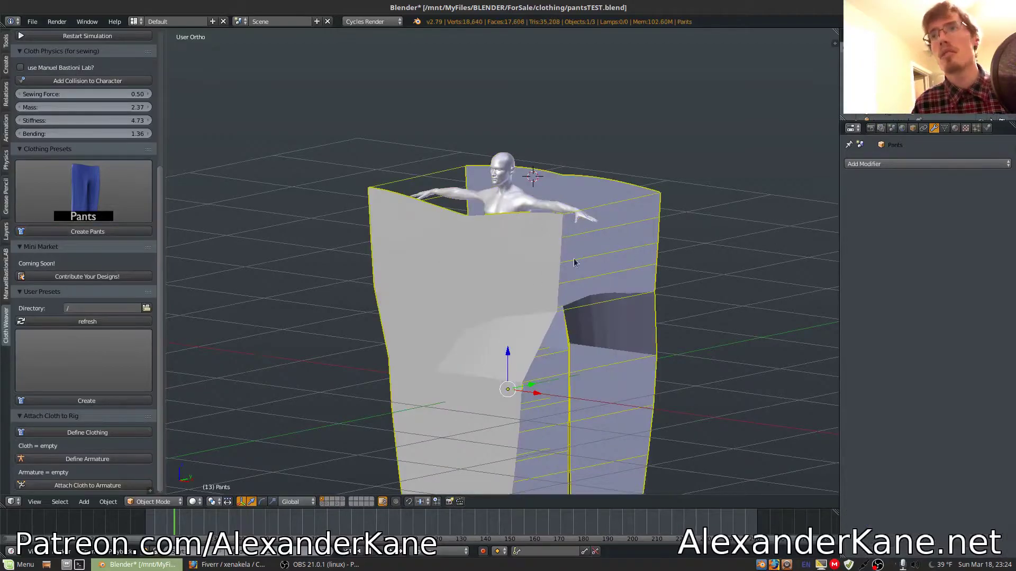
scroll(620, 267, "down", 5)
scroll(623, 269, "up", 4)
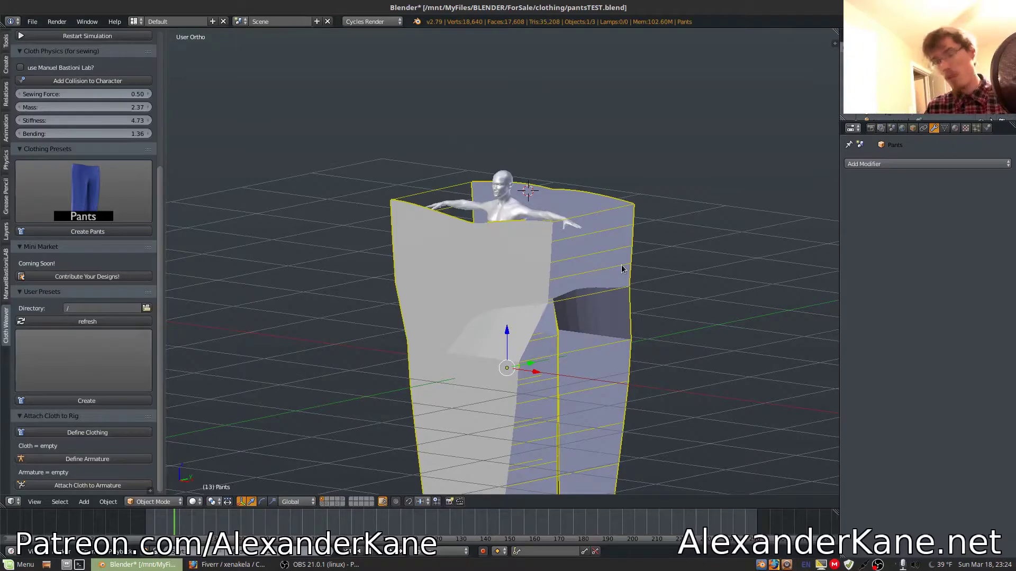
key("Delete")
scroll(128, 192, "up", 5)
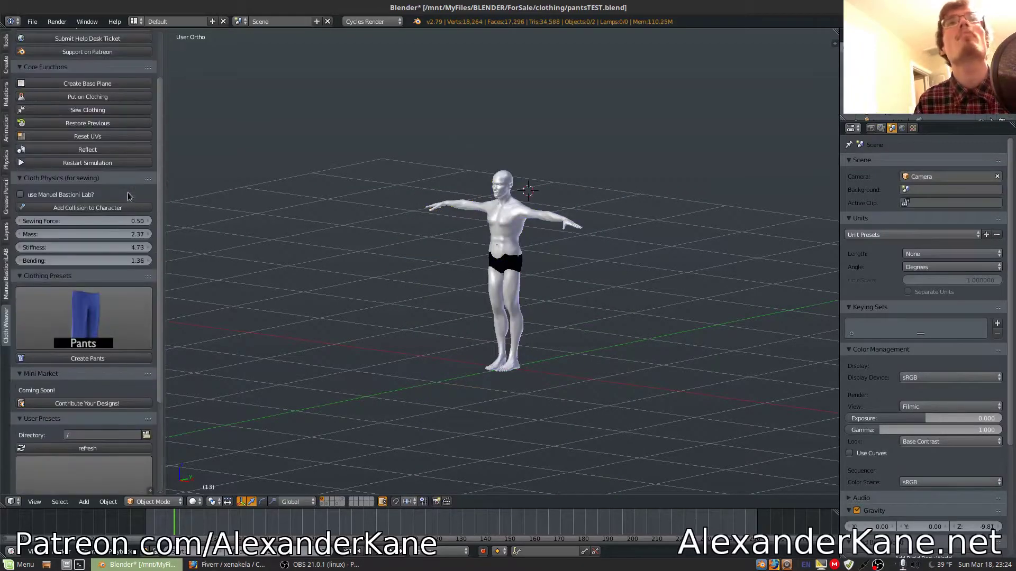
- Re-enable the Manuel Bastioni Lab option and create pants from the Pants preset
left_click(30, 194)
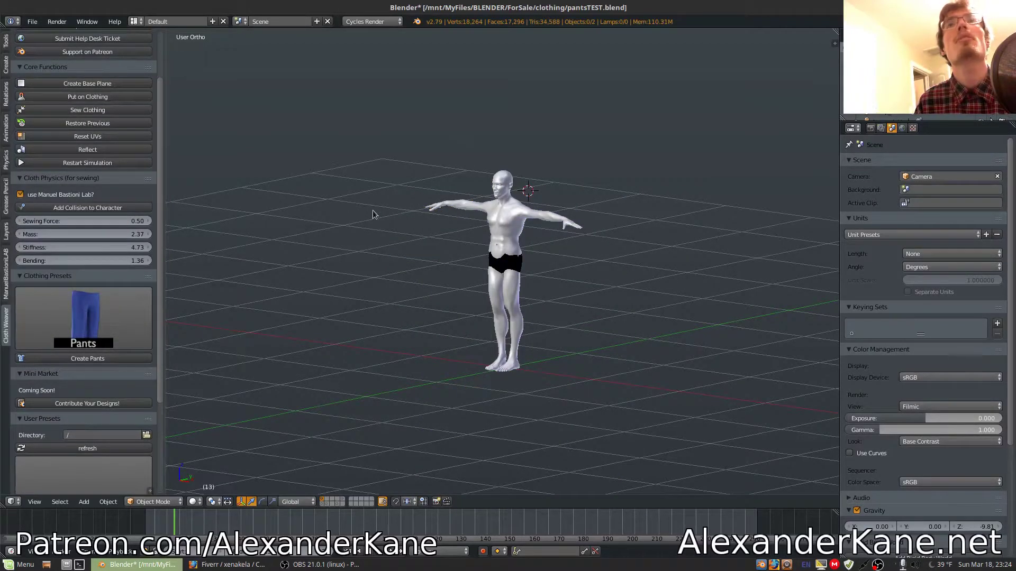
scroll(110, 297, "down", 1)
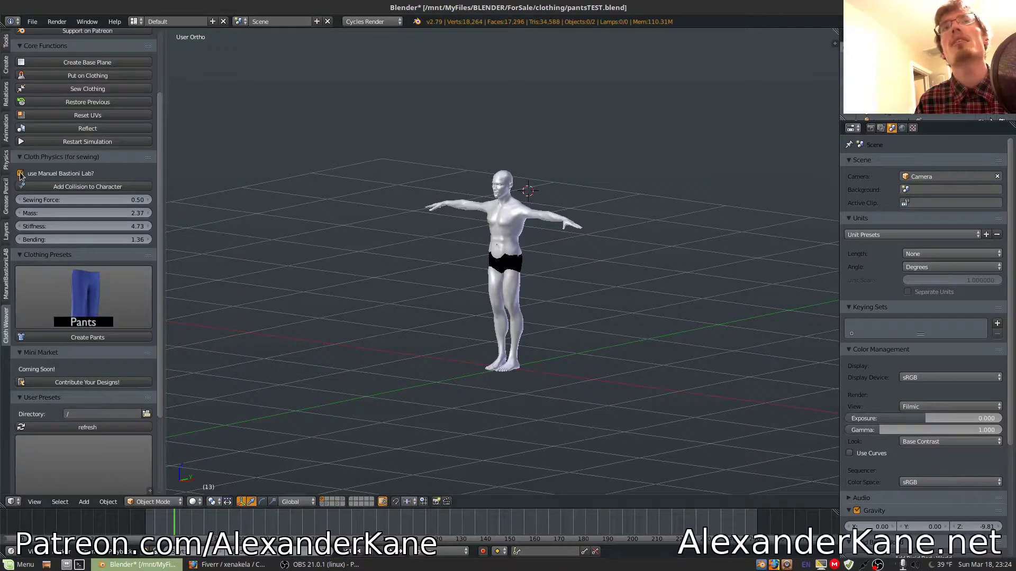
left_click(76, 276)
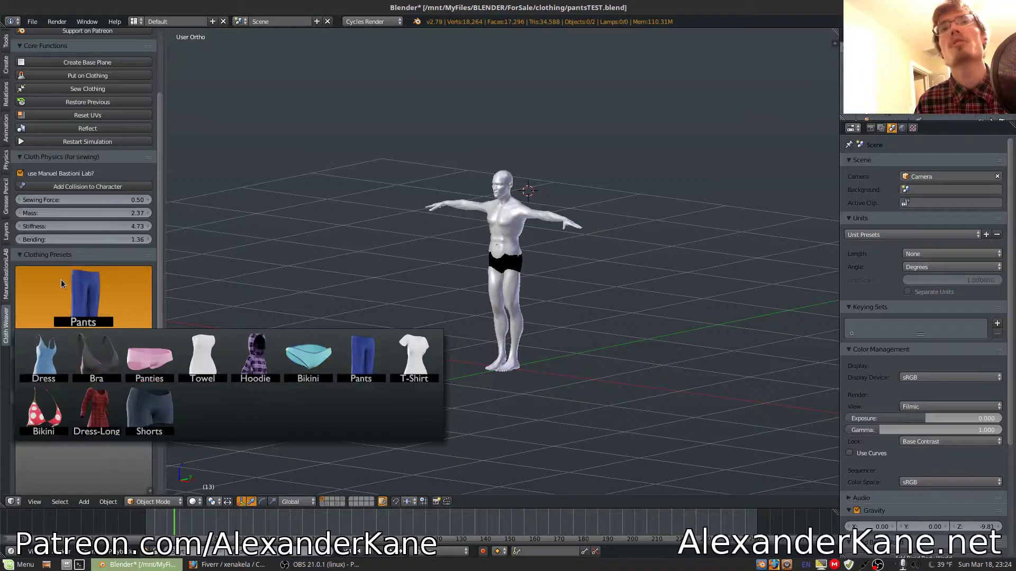
left_click(91, 338)
scroll(499, 336, "up", 2)
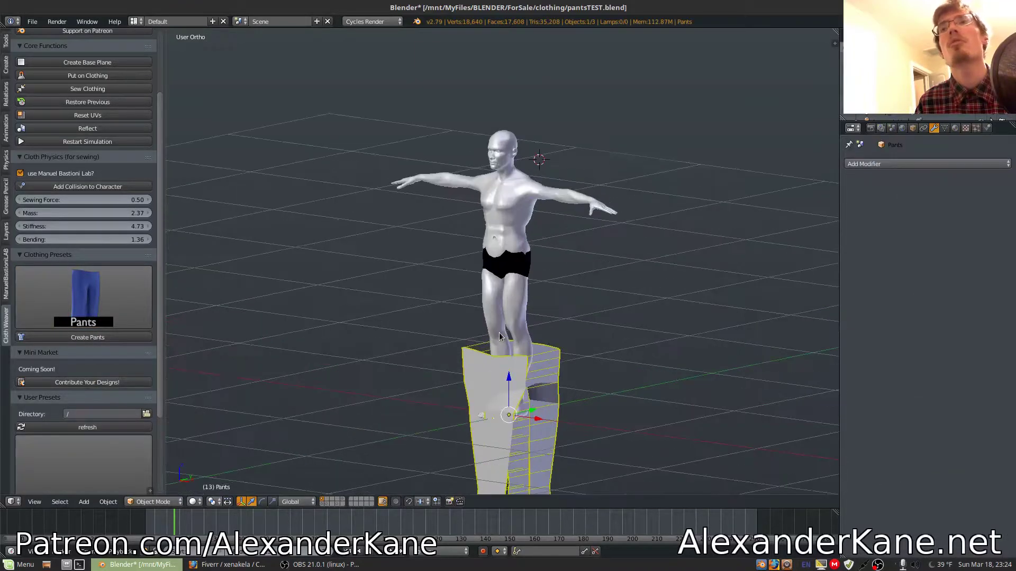
- Raise the pants along Z and scale them to fit around the hips
key("g")
key("z")
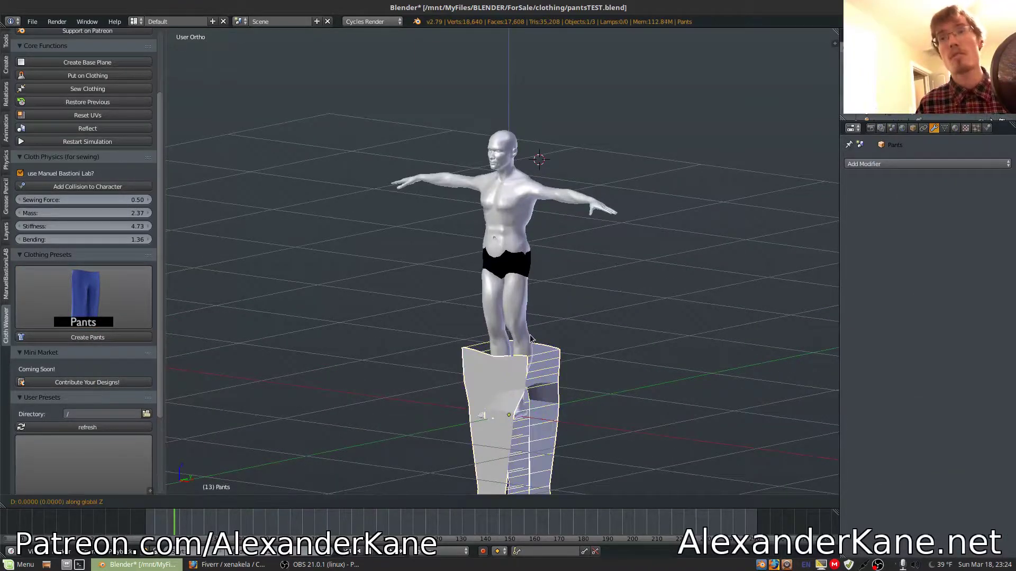
left_click(547, 225)
key("KP_3")
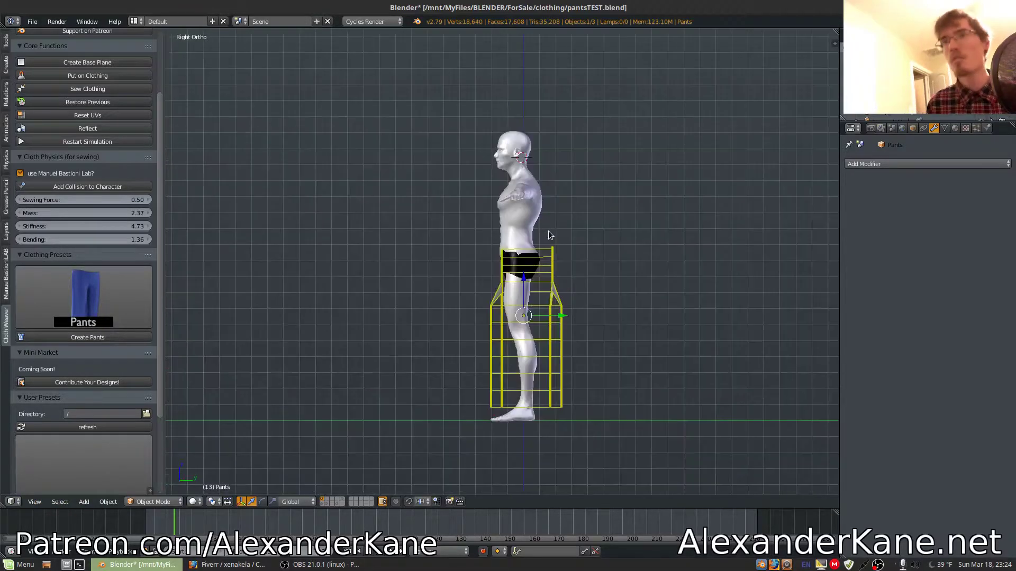
scroll(549, 235, "up", 3)
scroll(549, 234, "up", 4)
key("s")
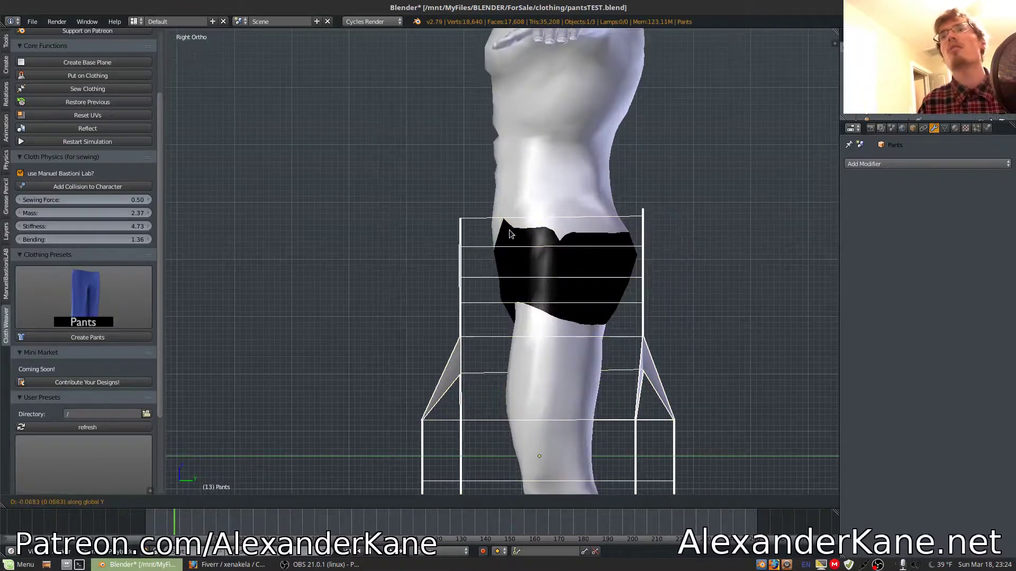
left_click(516, 233)
- Fine-tune the pants height in front wireframe view and nudge them slightly along Y
middle_click_drag(516, 229, 582, 224)
key("KP_1")
key("z")
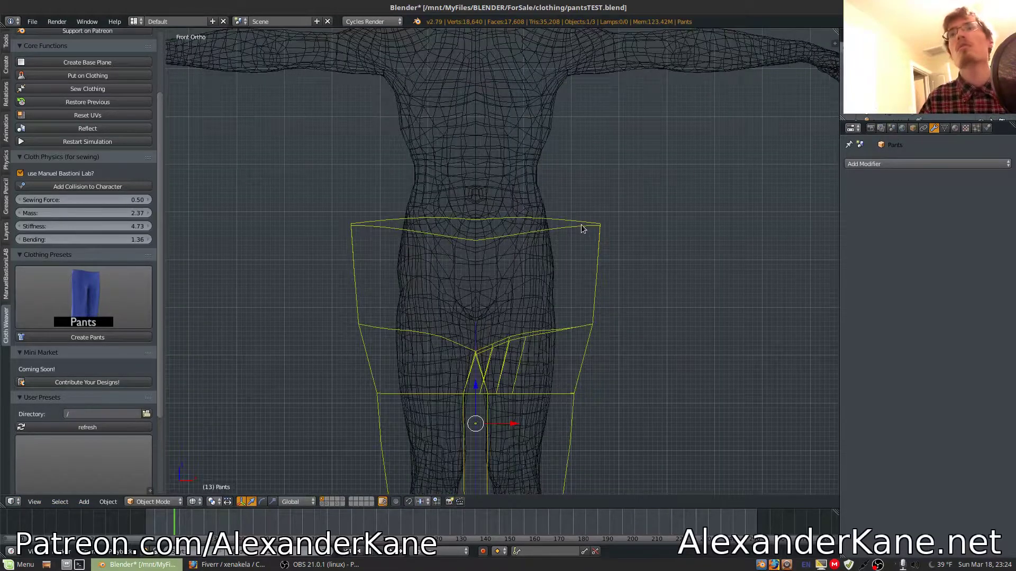
key("g")
key("z")
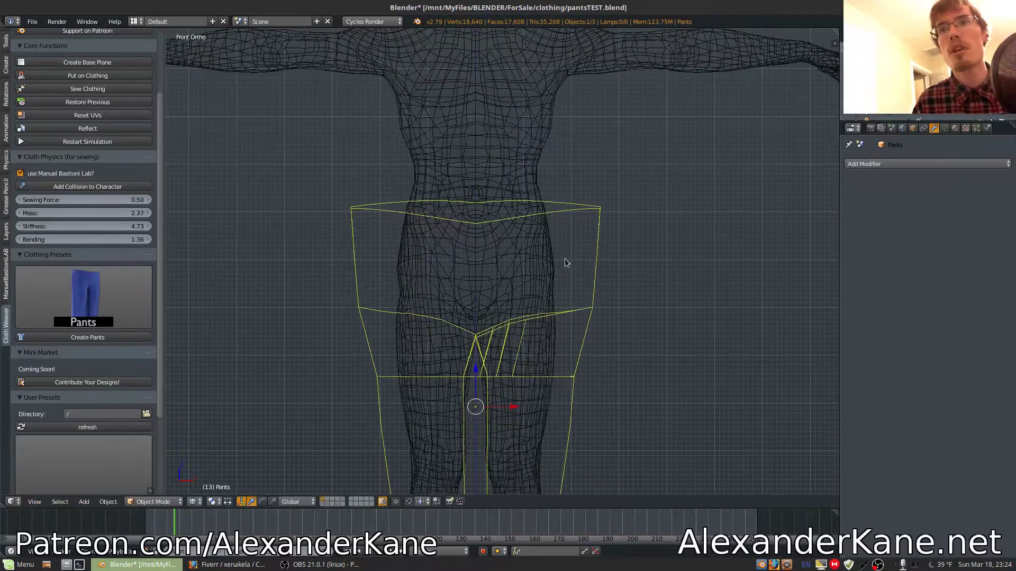
scroll(563, 259, "down", 4)
left_click(546, 227)
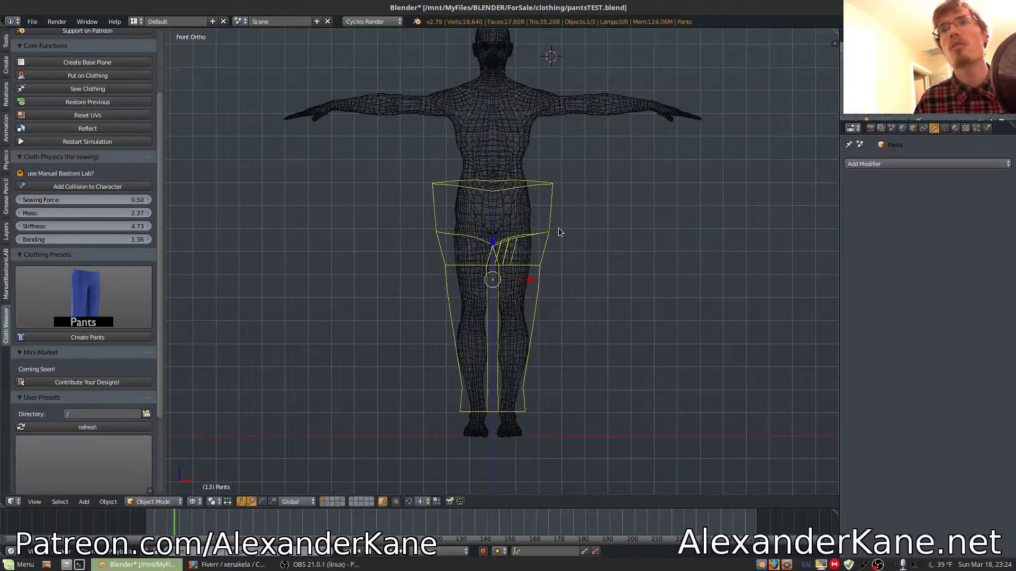
key("KP_3")
key("z")
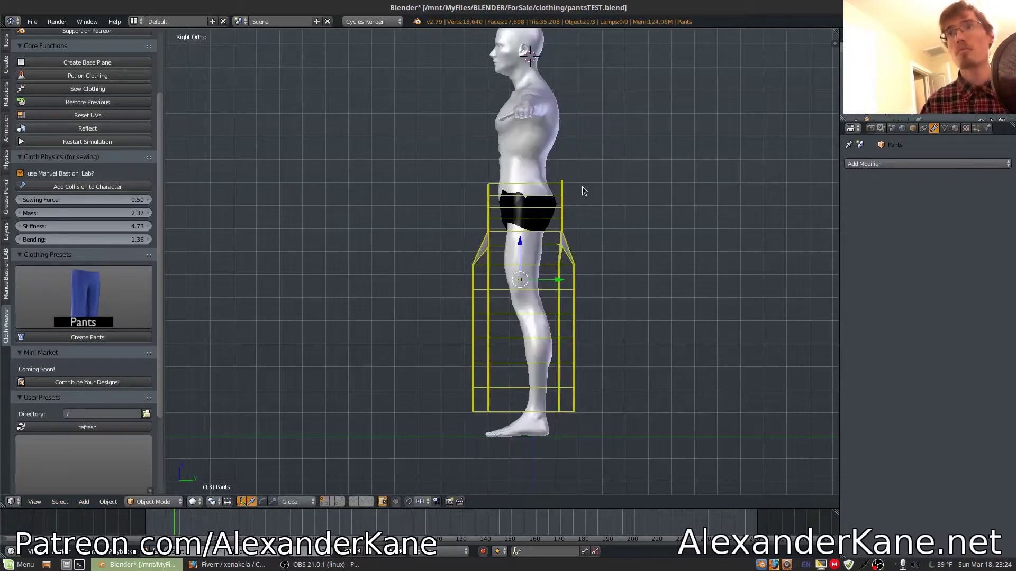
key("g")
key("y")
left_click(583, 187)
- Orbit around the pants to check the fit, ending with the pants selected
middle_click_drag(530, 188, 592, 199)
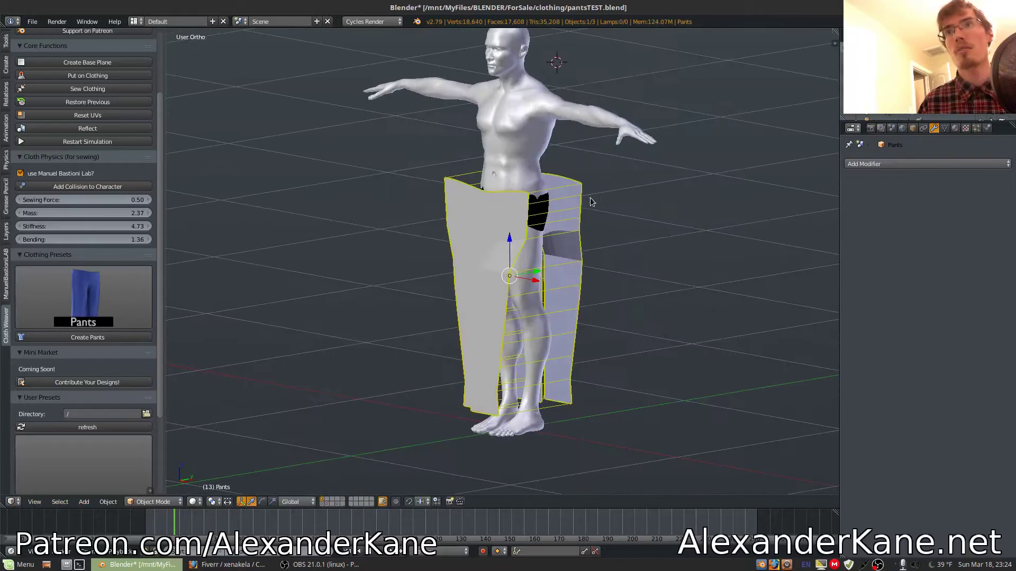
scroll(592, 198, "up", 5)
middle_click_drag(532, 204, 468, 201)
right_click(556, 203)
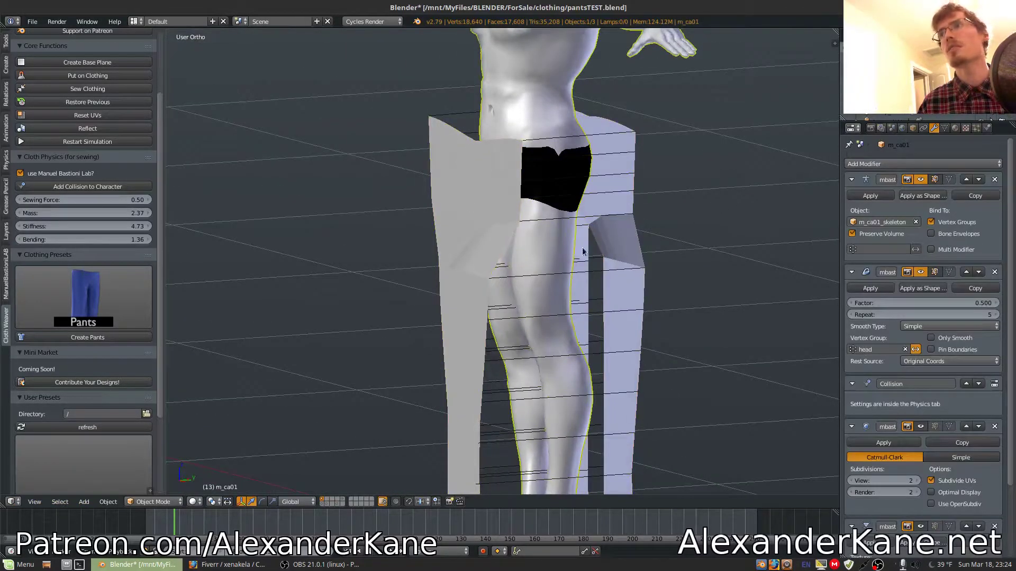
right_click(464, 204)
middle_click_drag(496, 190, 429, 194)
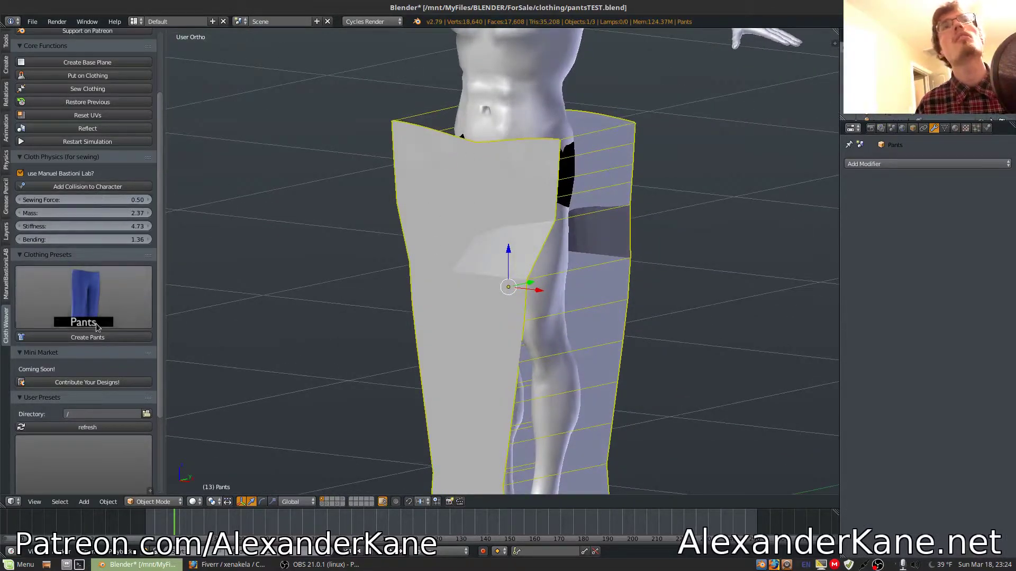
- Put the pants on the character as cloth and stop the simulation with Alt+A
scroll(93, 212, "up", 3)
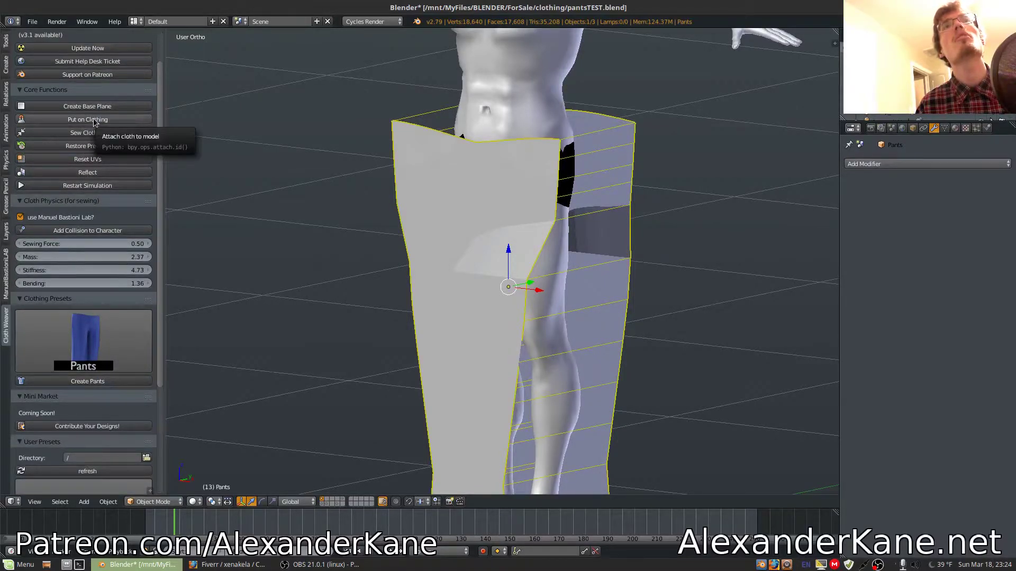
left_click(94, 121)
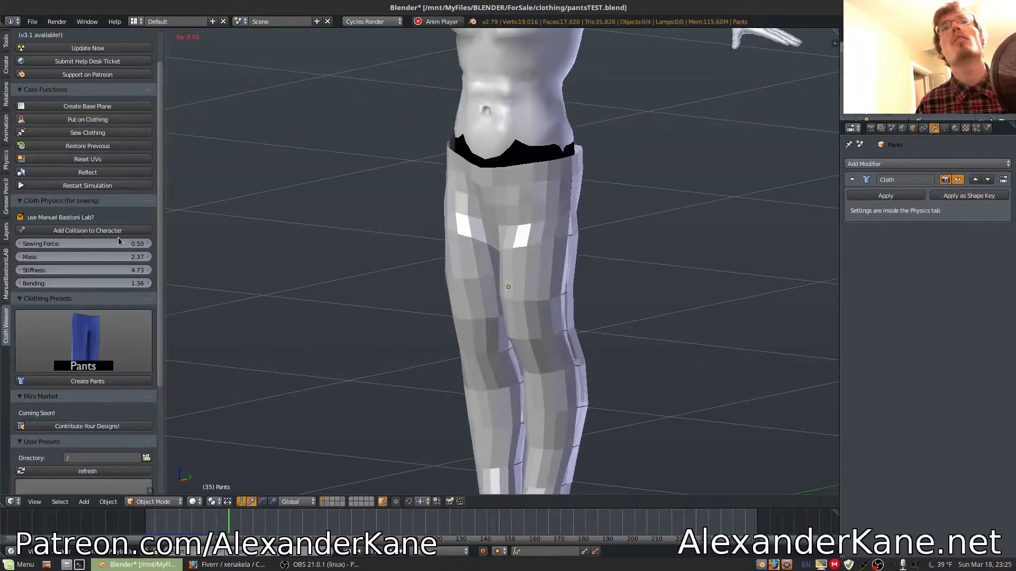
key("alt+a")
scroll(453, 251, "down", 5)
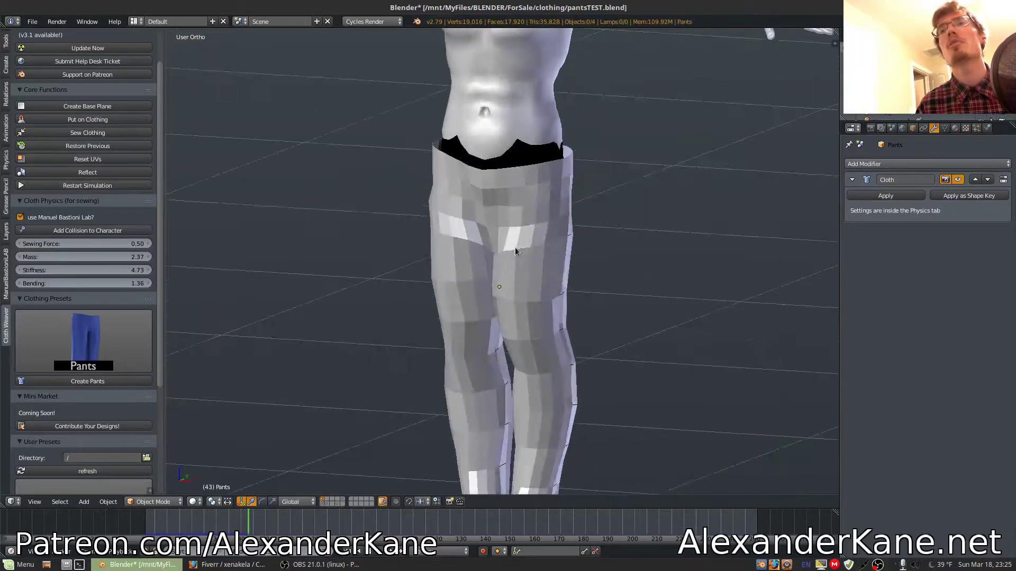
- Inspect the draped pants in wireframe and solid views, then select them
mouse_move(586, 235)
middle_mouse_down()
mouse_move(642, 229)
mouse_move(283, 236)
middle_mouse_up()
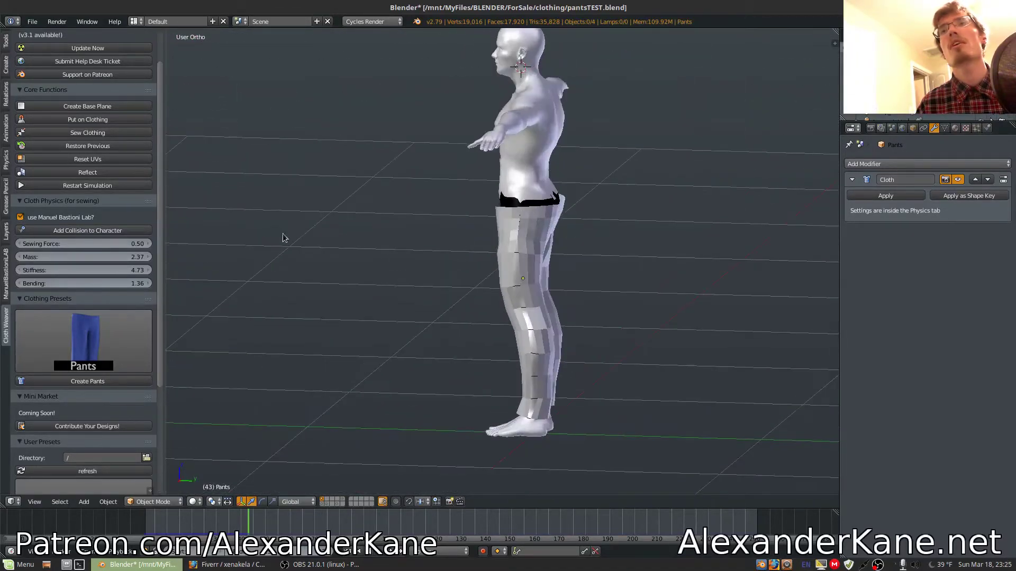
scroll(526, 236, "up", 5)
key("z")
middle_click_drag(464, 256, 529, 212)
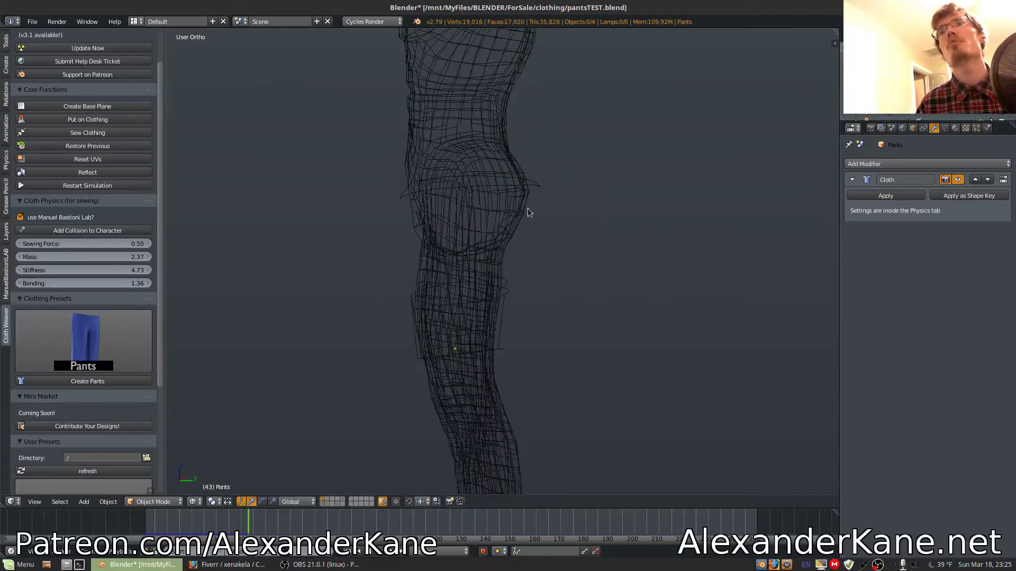
key("z")
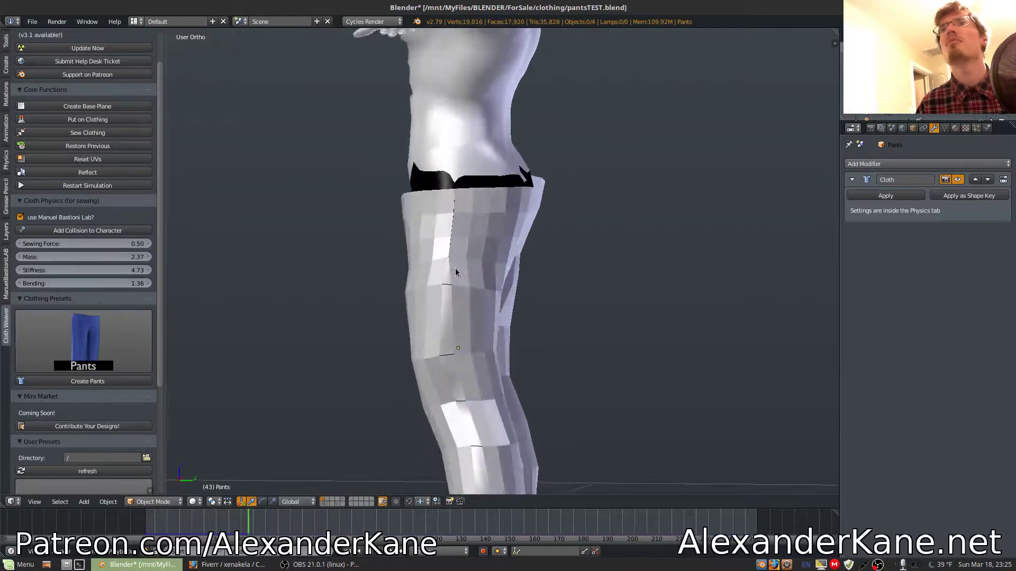
mouse_move(519, 277)
middle_mouse_down()
mouse_move(549, 276)
mouse_move(449, 274)
mouse_move(531, 279)
middle_mouse_up()
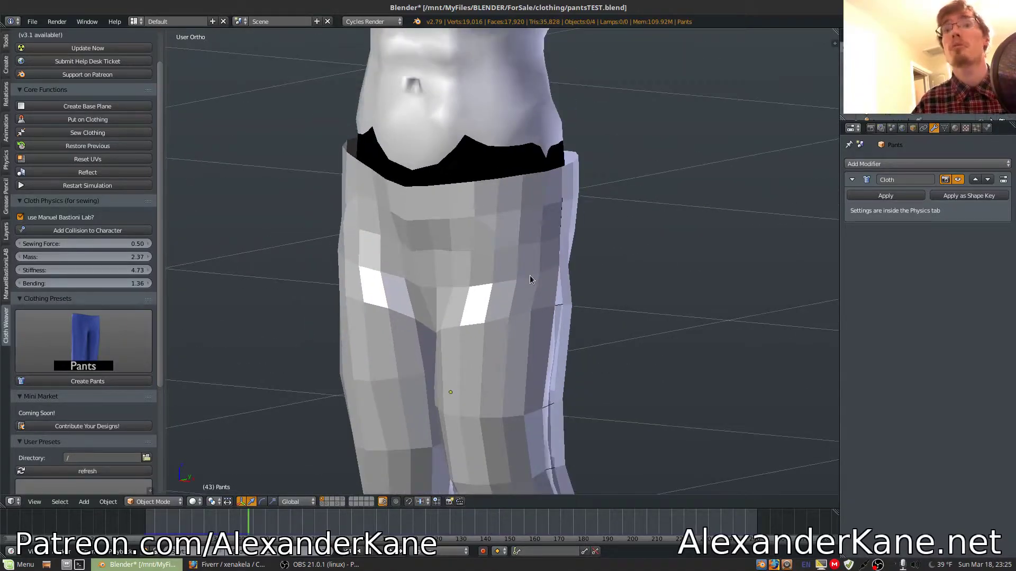
middle_click_drag(531, 280, 503, 227)
right_click(528, 220)
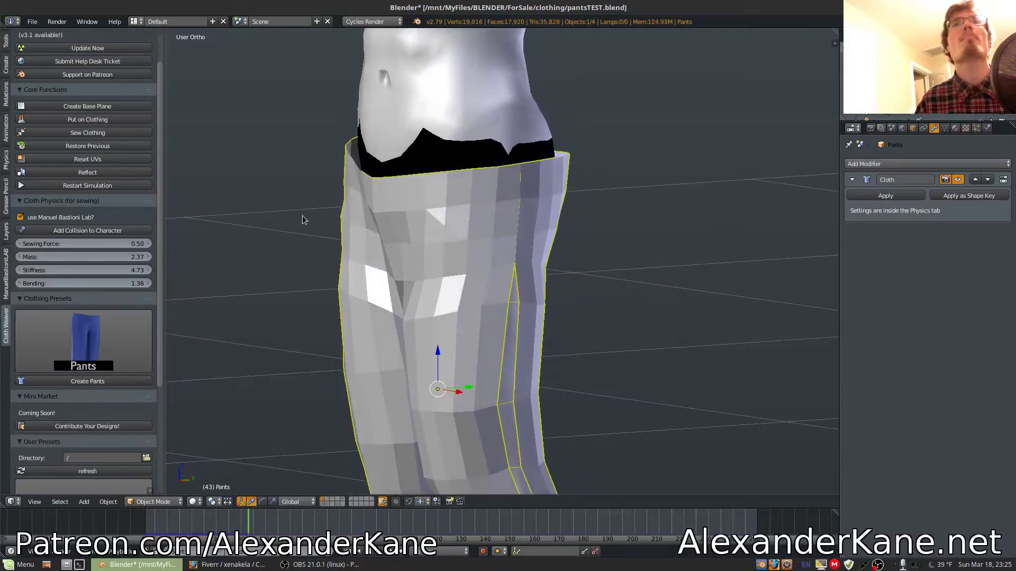
- Sew and smooth the pants, stop playback, and view them in wireframe
left_click(96, 137)
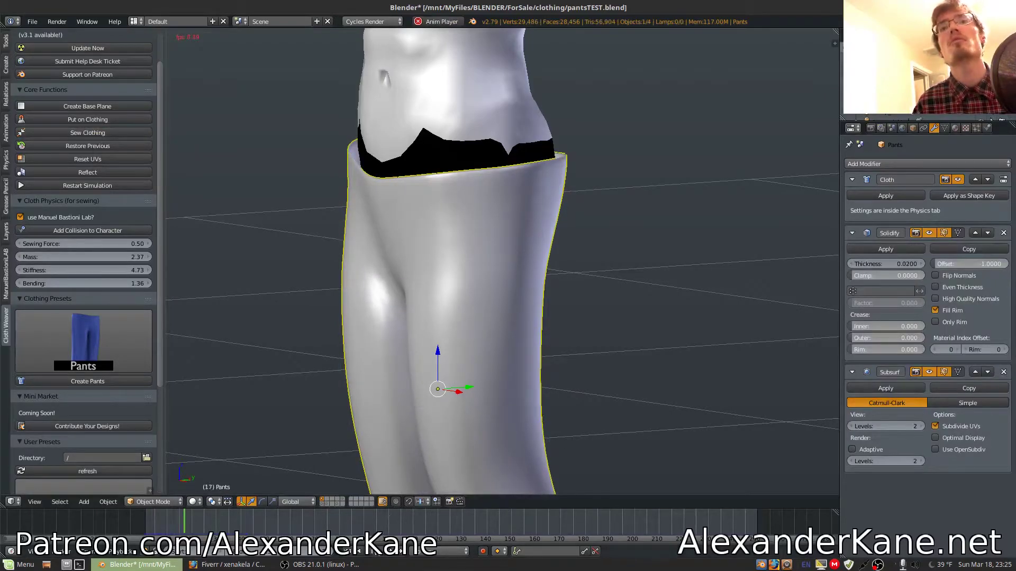
key("alt+a")
scroll(473, 403, "down", 3)
mouse_move(473, 403)
middle_mouse_down()
mouse_move(431, 307)
mouse_move(582, 306)
mouse_move(351, 301)
mouse_move(479, 299)
mouse_move(427, 297)
mouse_move(493, 257)
middle_mouse_up()
key("z")
key("z")
- In Edit Mode, select the waistband edge loop and raise it slightly
key("Tab")
key("KP_3")
scroll(476, 251, "up", 5)
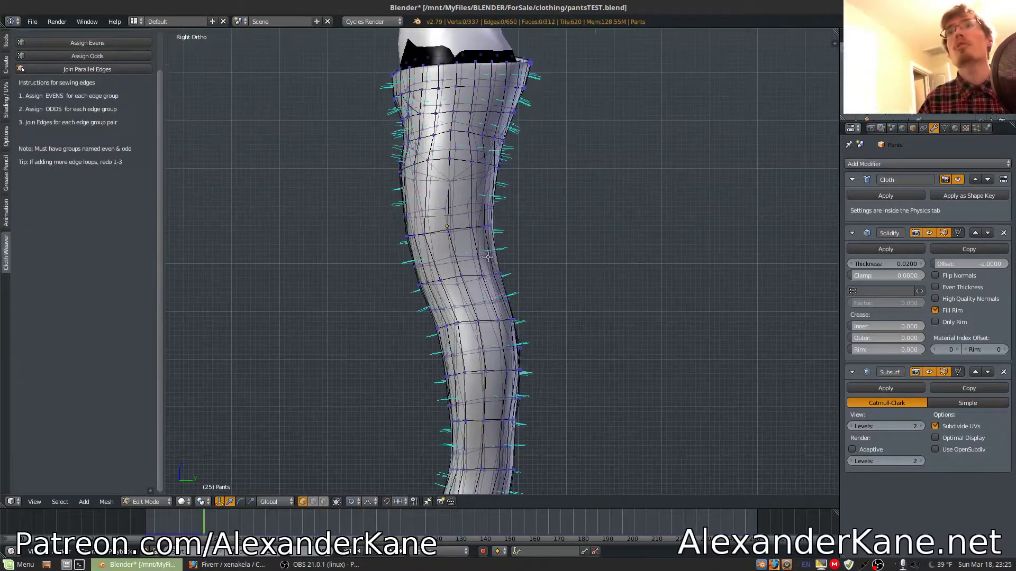
key("a")
key("a")
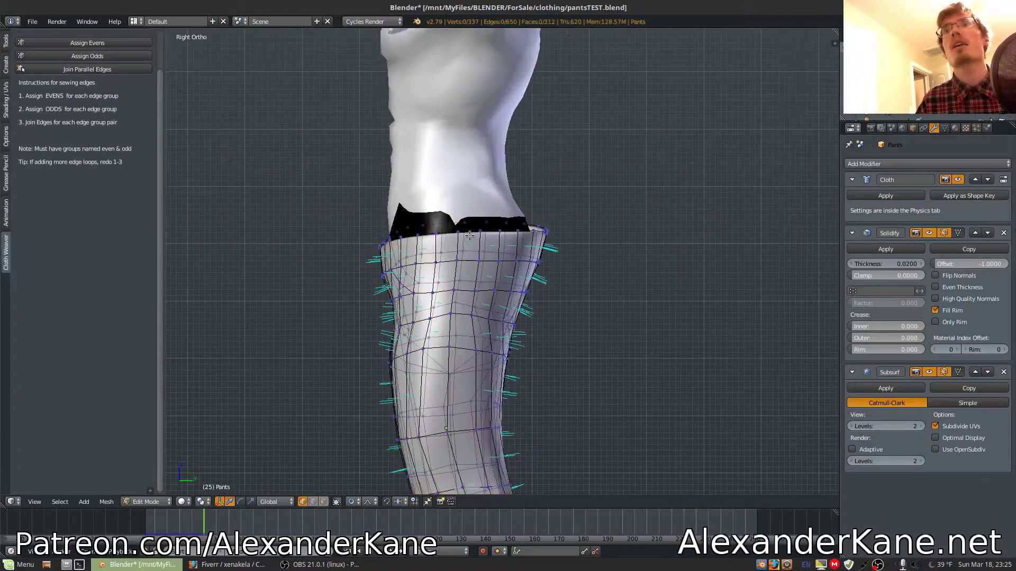
right_click(468, 232, "alt")
key("g")
left_click(535, 223)
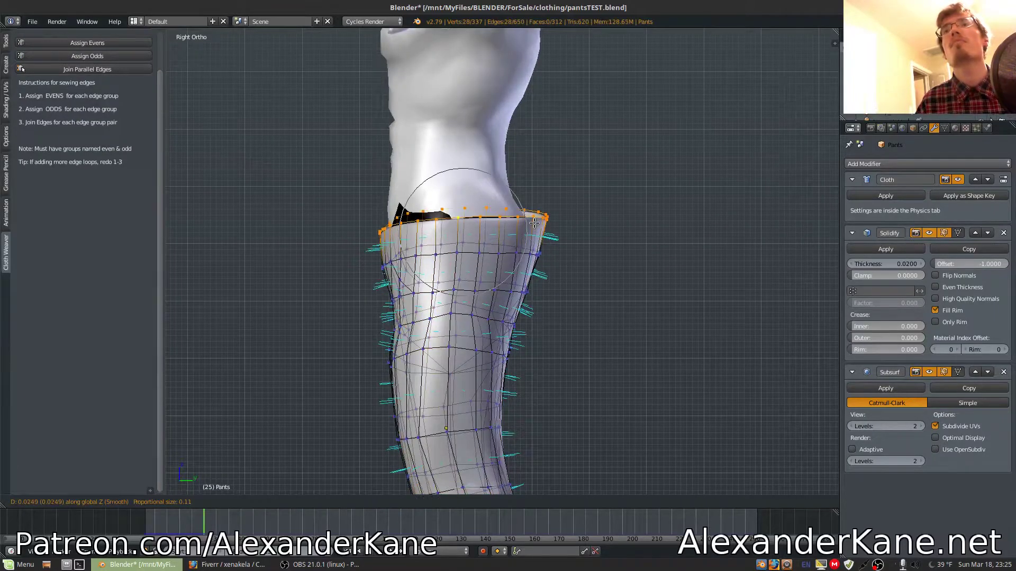
middle_click_drag(536, 223, 552, 98)
key("KP_3")
key("Tab")
key("Tab")
- Check a hip vertex of the pants and return to a front view of the figure
right_click(601, 181)
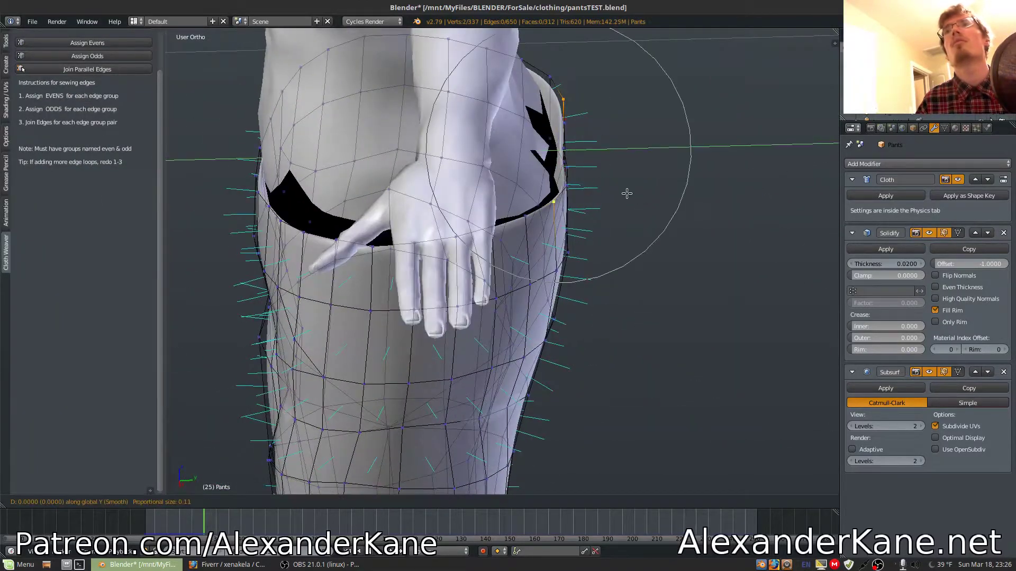
scroll(612, 191, "down", 5)
key("Tab")
middle_click_drag(612, 190, 579, 250)
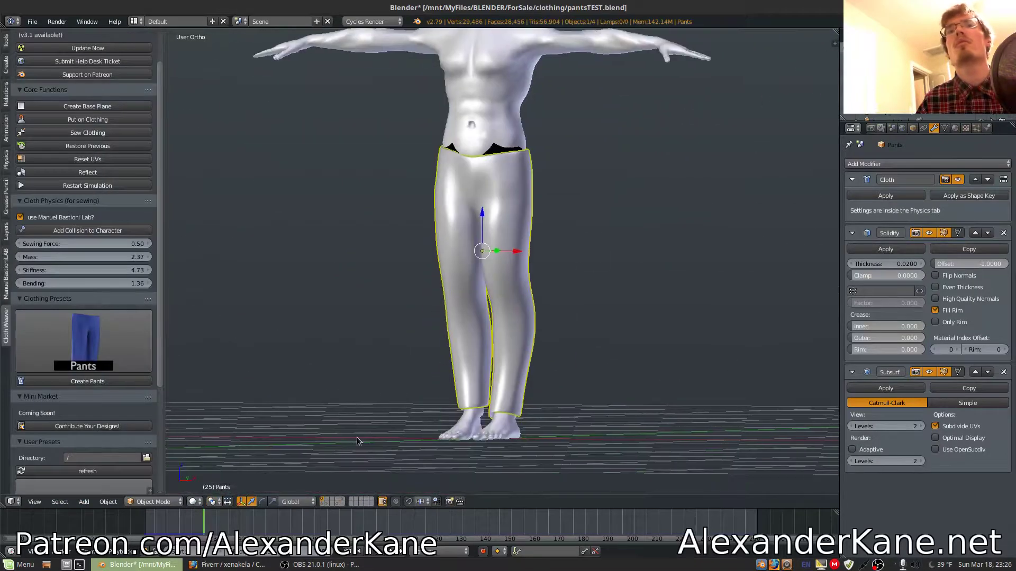
left_click(98, 186)
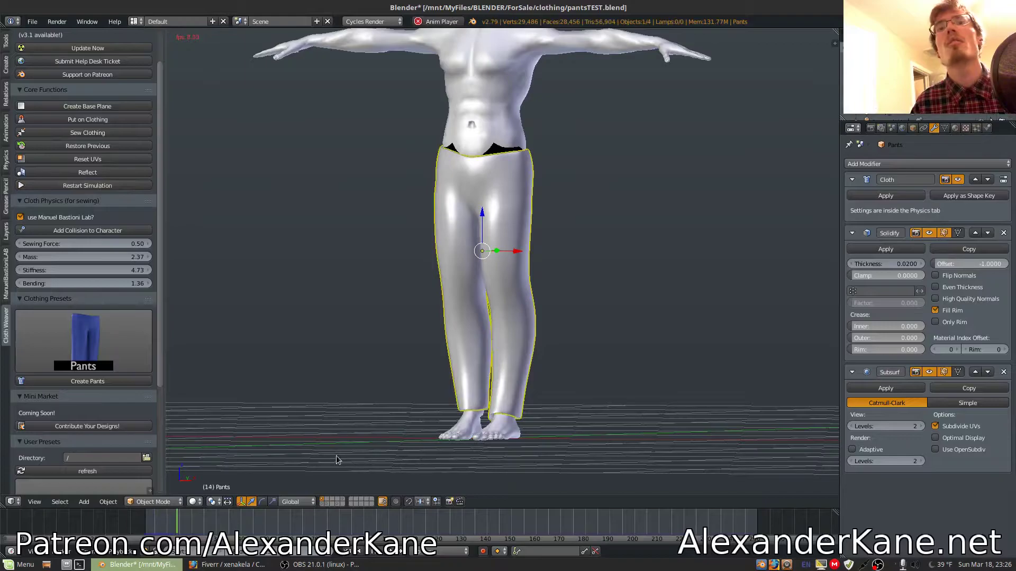
middle_click_drag(529, 222, 556, 261)
scroll(452, 304, "up", 3)
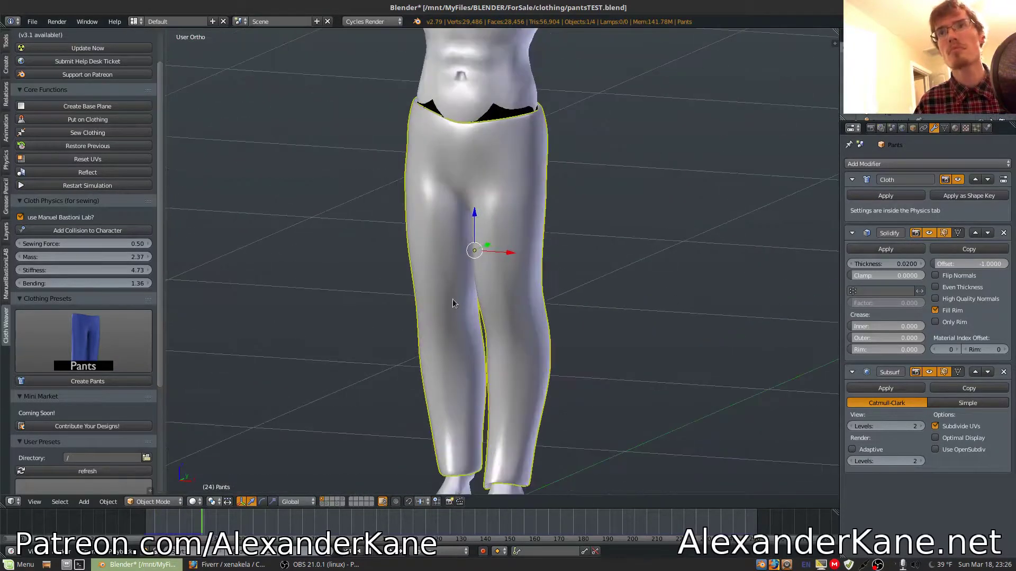
middle_click_drag(453, 303, 481, 268)
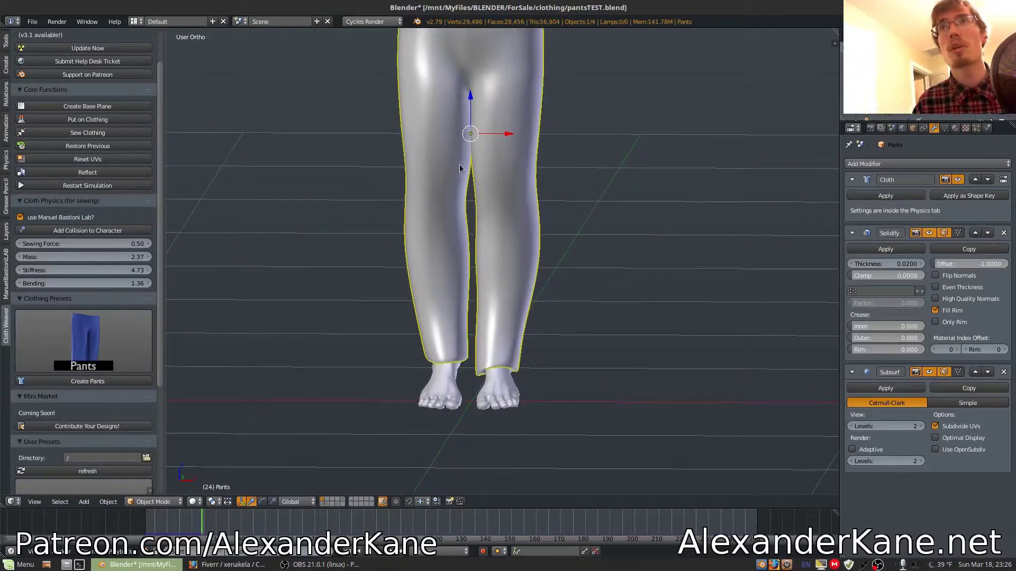
middle_click_drag(459, 169, 476, 296, "shift")
scroll(476, 297, "up", 3)
scroll(77, 265, "down", 6)
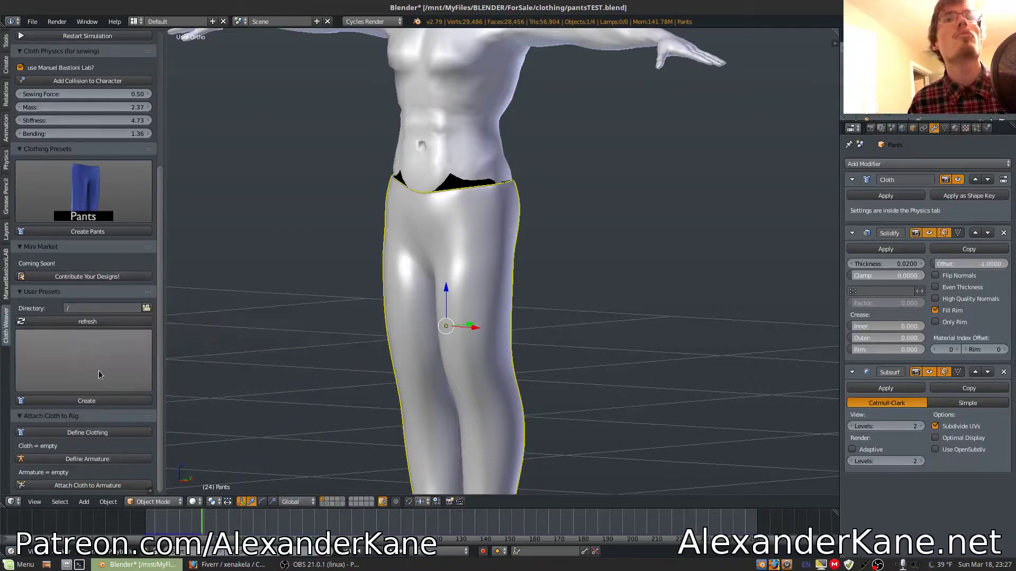
- Set the user presets directory to the recent MaleClothingPresets folder, shown as thumbnails
left_click(72, 360)
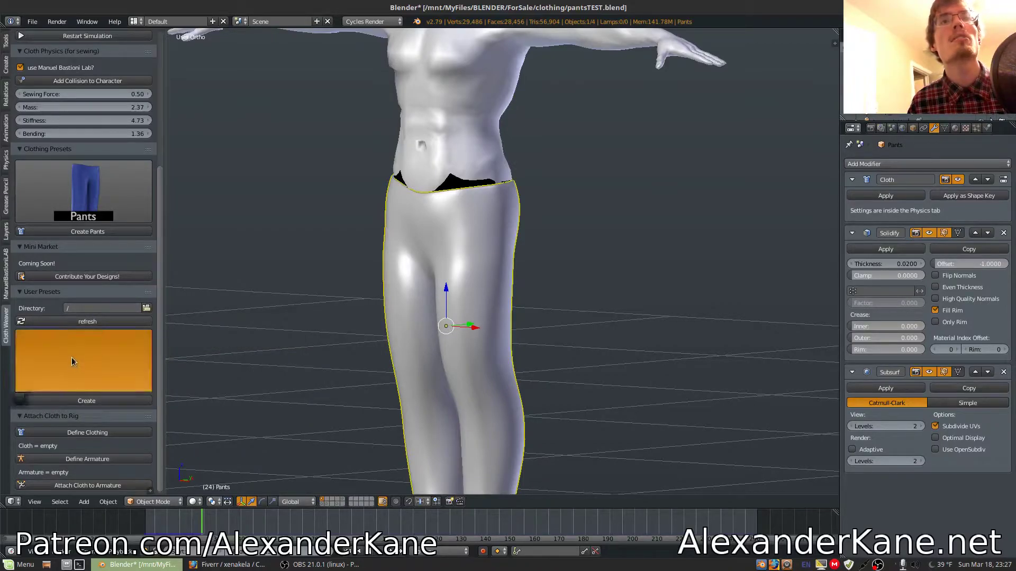
left_click(146, 308)
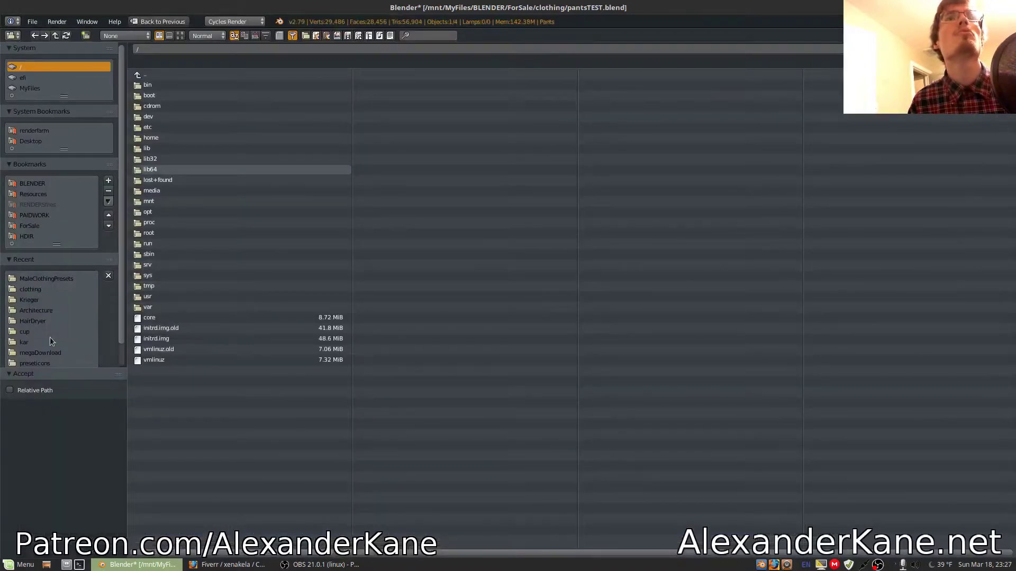
left_click(56, 278)
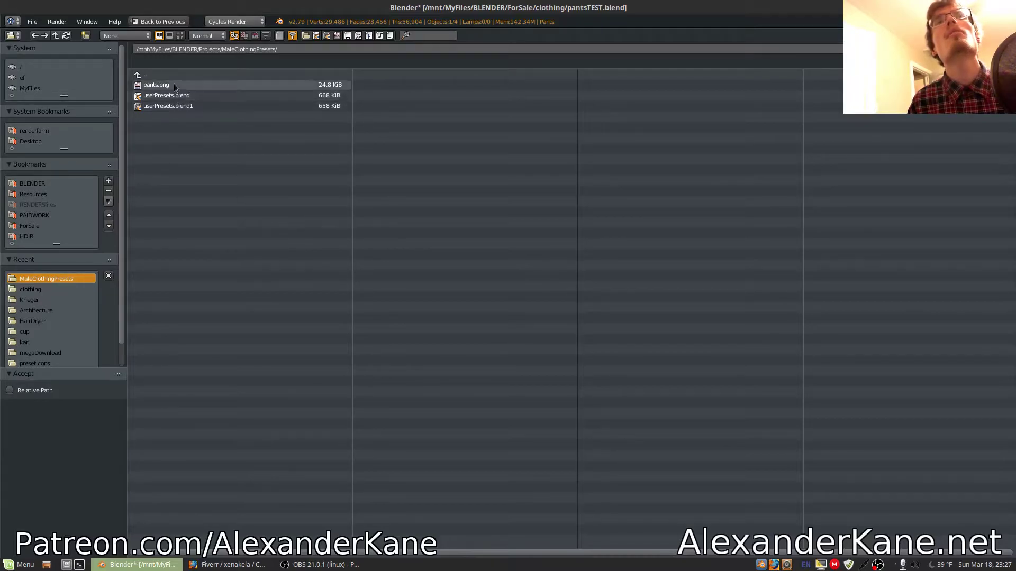
left_click(180, 36)
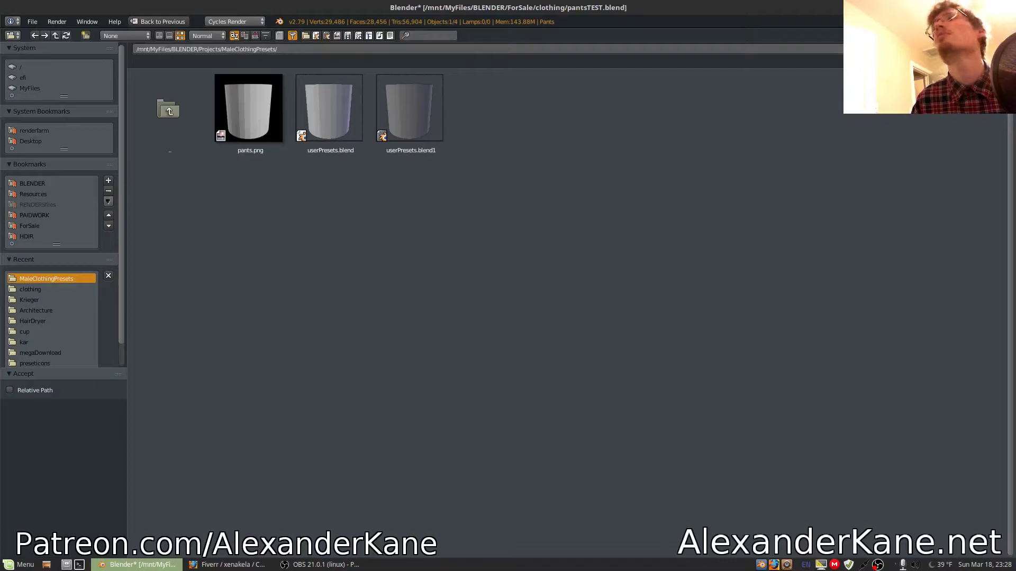
key("Return")
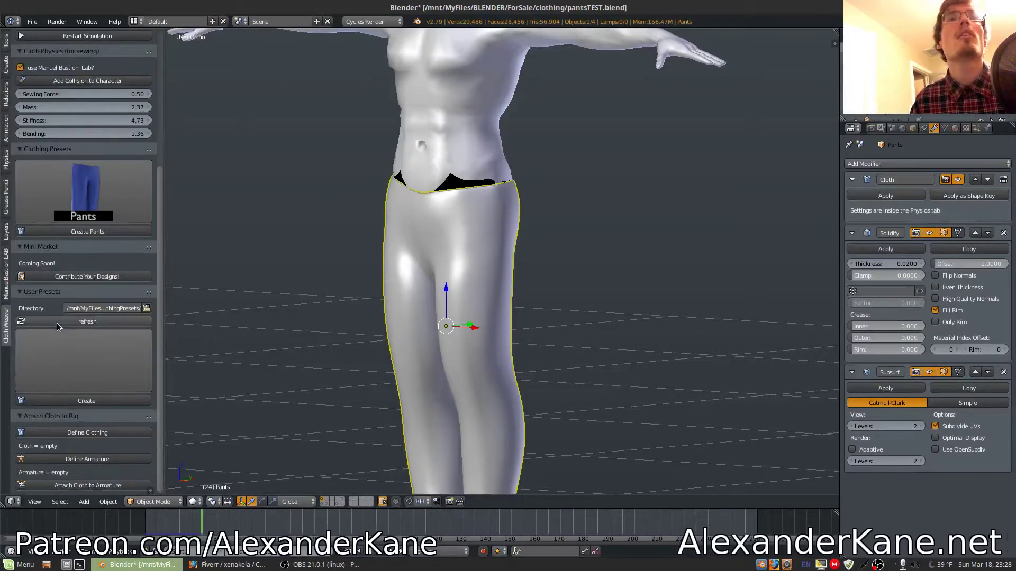
- Refresh the user presets from the folder and check the preset icon list
left_click(87, 321)
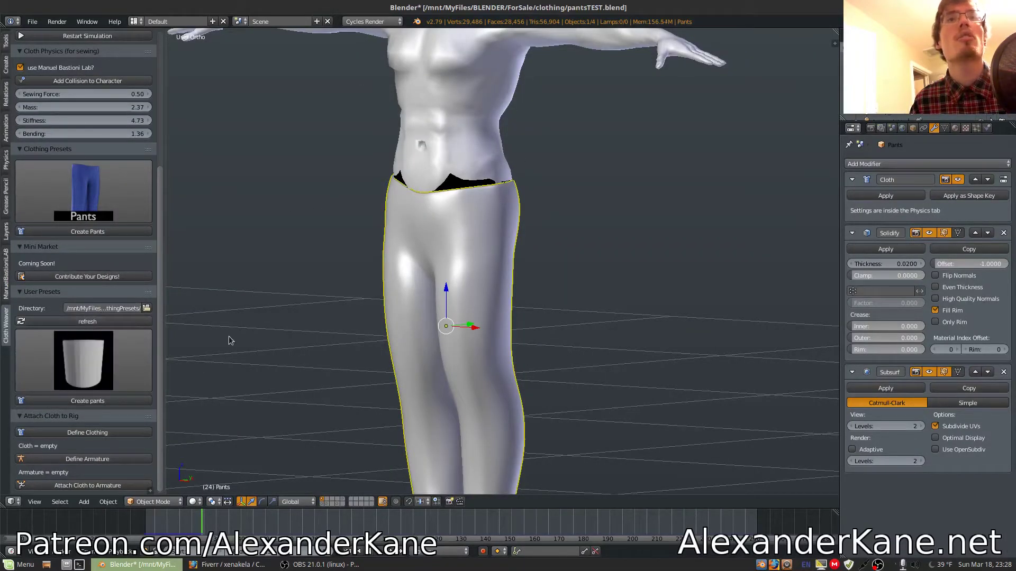
left_click(76, 355)
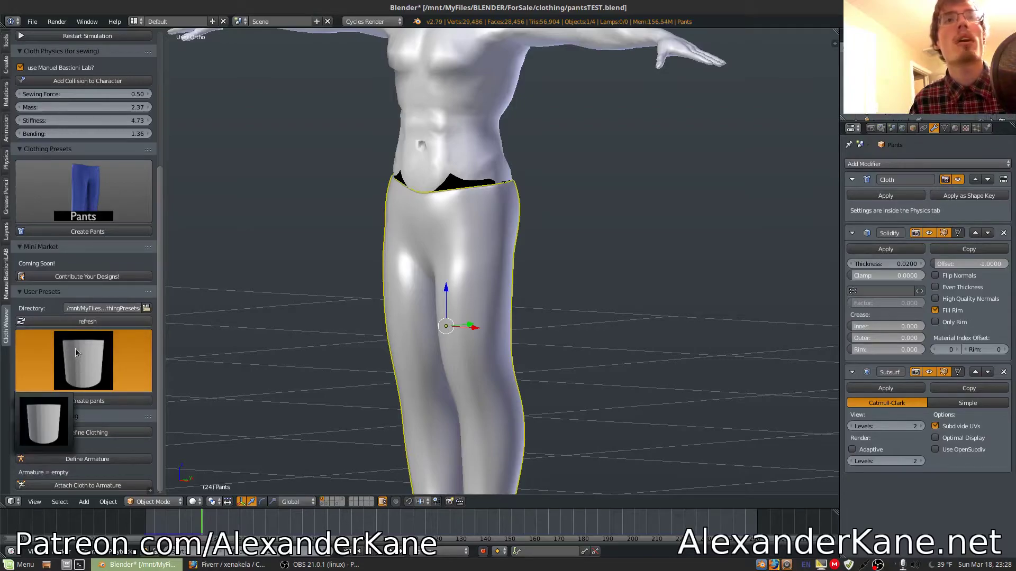
left_click(76, 347)
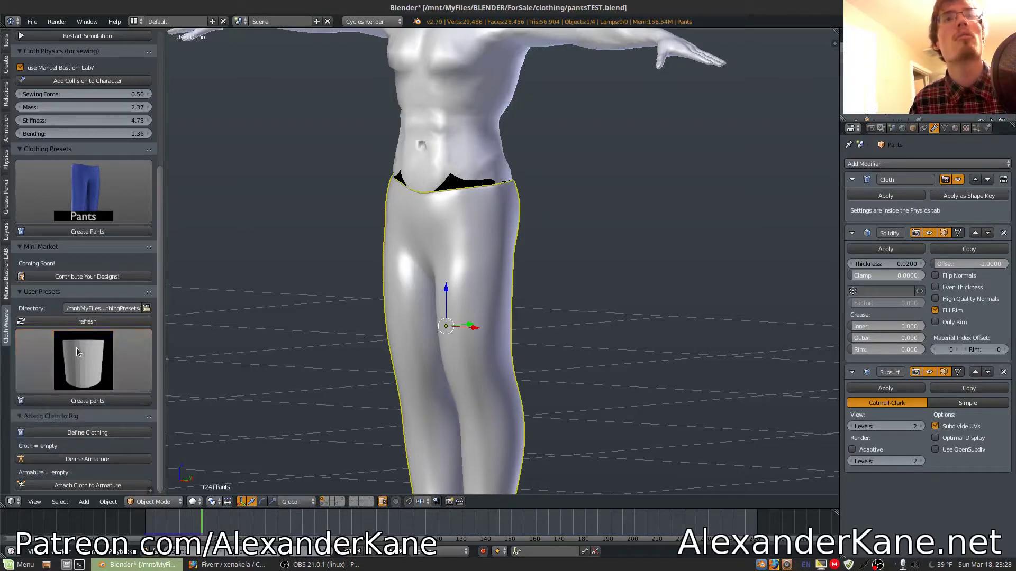
scroll(294, 321, "down", 6)
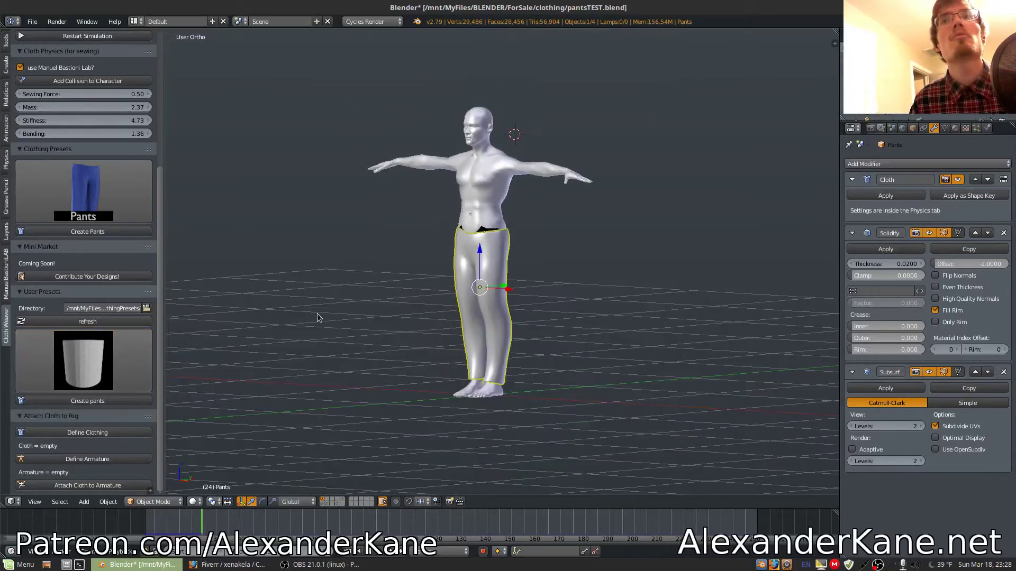
- Create a test pants cylinder from the preset, delete it, and confirm Pants in the preset grid
left_click(88, 400)
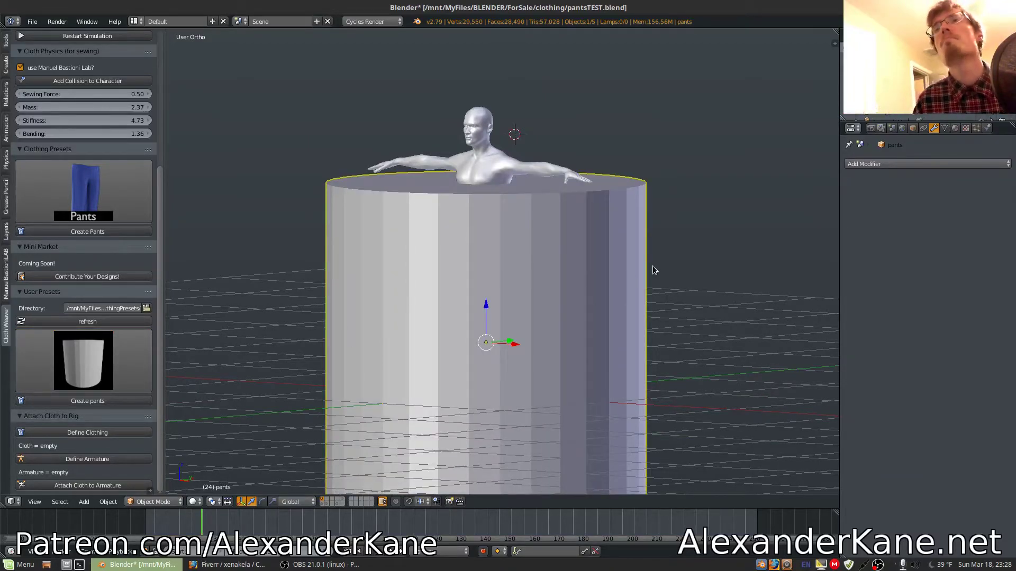
key("Delete")
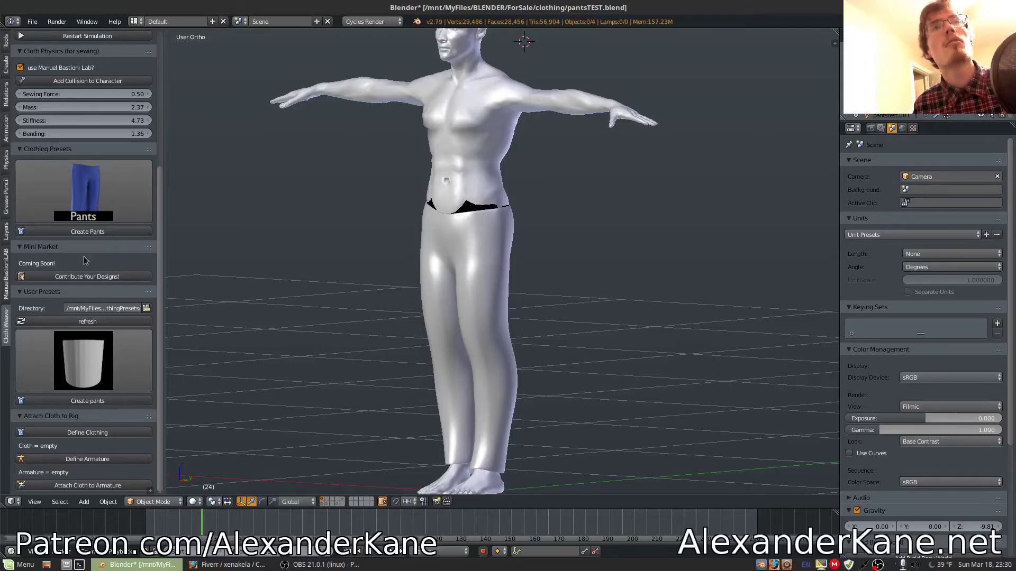
left_click(65, 177)
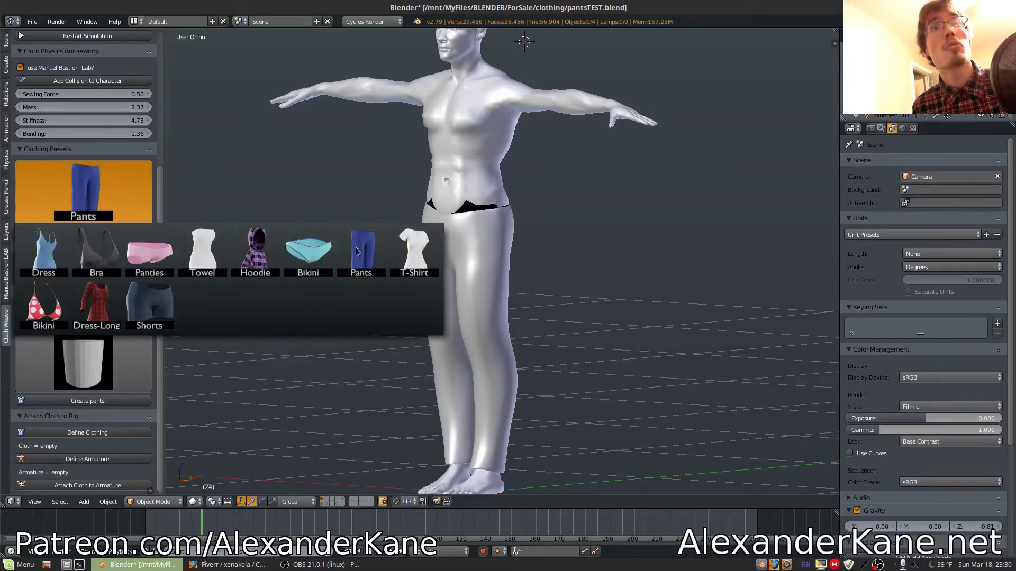
left_click(77, 172)
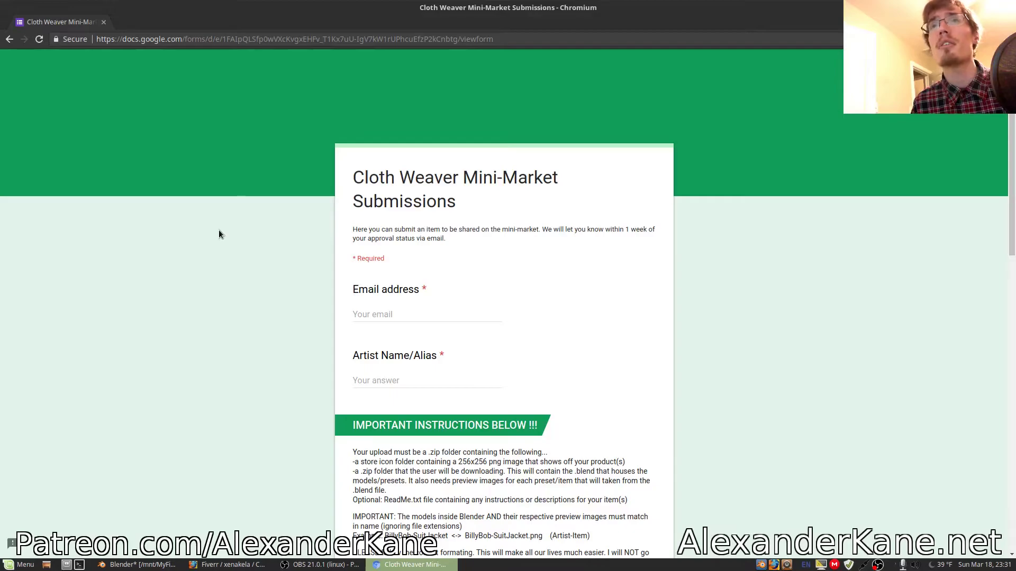
- Scroll through the Mini-Market submission form in Chromium, then switch back to Blender
scroll(223, 272, "down", 7)
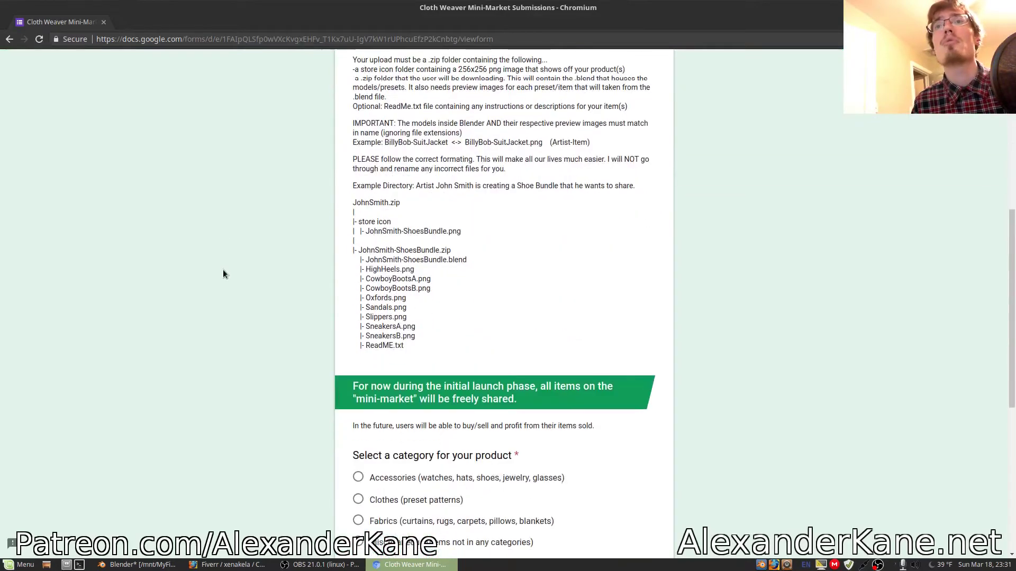
scroll(222, 270, "down", 4)
scroll(268, 317, "up", 11)
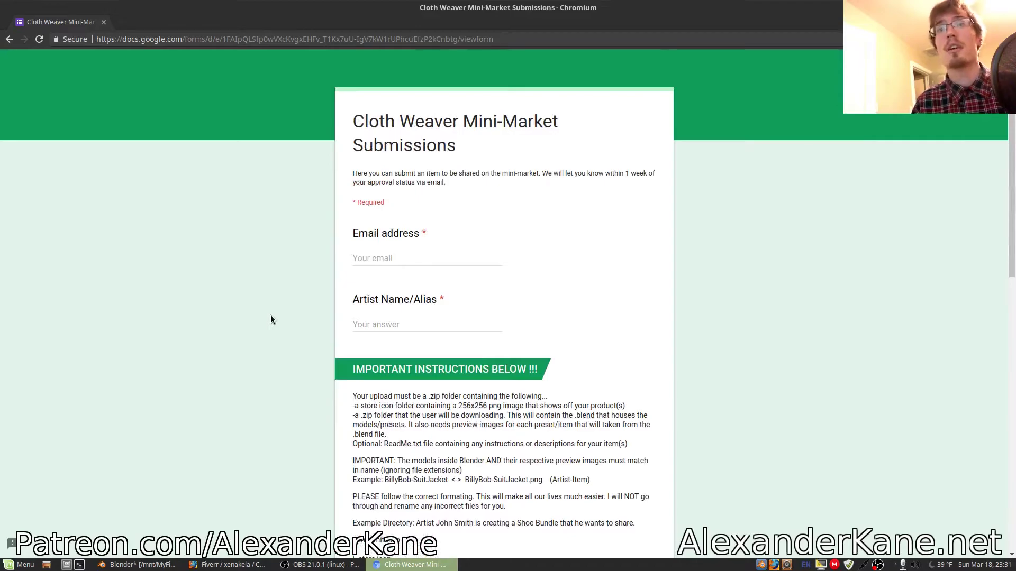
key("alt+Tab")
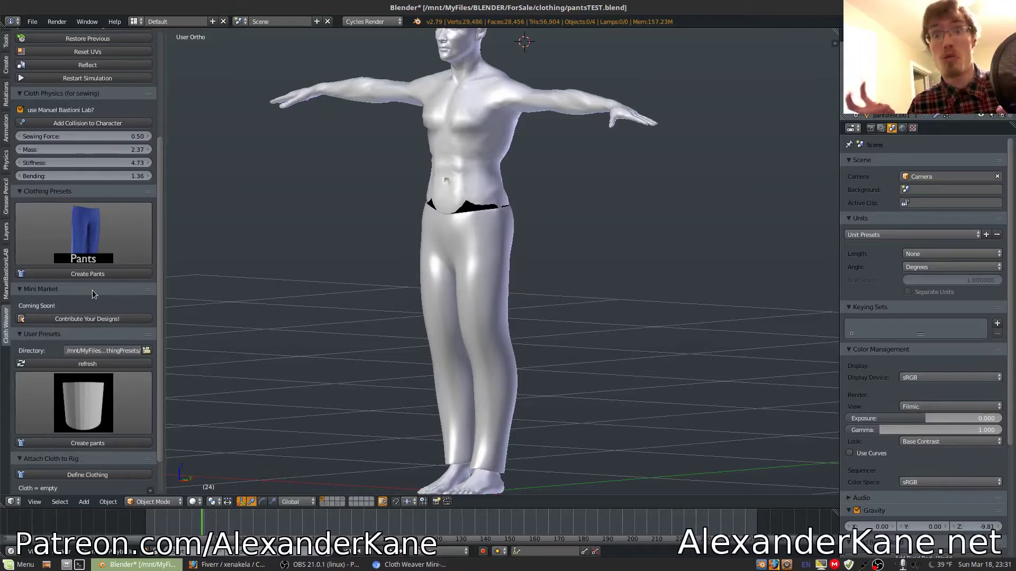
- With Pants selected, create a T-Shirt from Clothing Presets and raise it to torso height
scroll(92, 290, "up", 5)
right_click(418, 273)
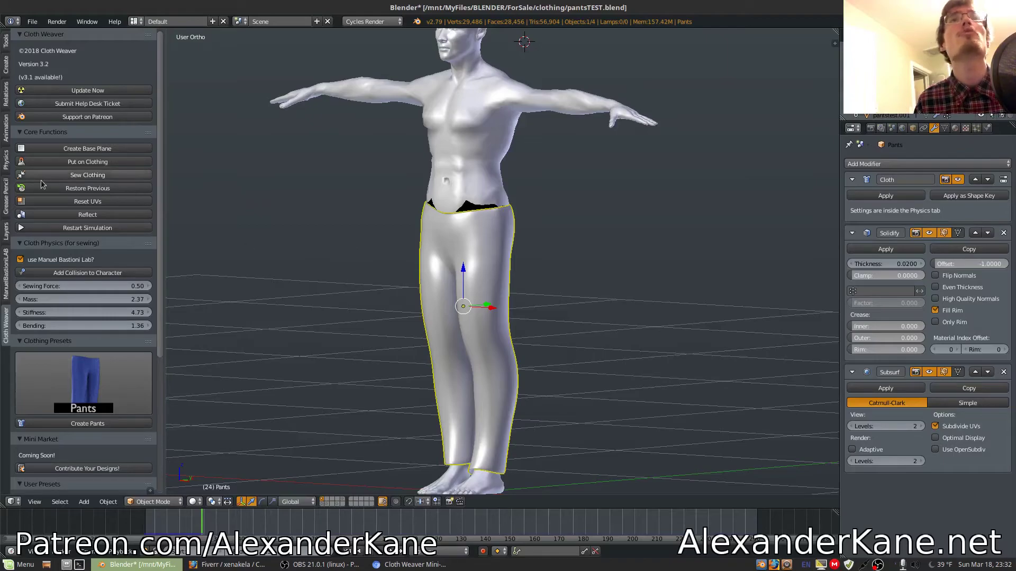
scroll(92, 228, "down", 7)
left_click(92, 228)
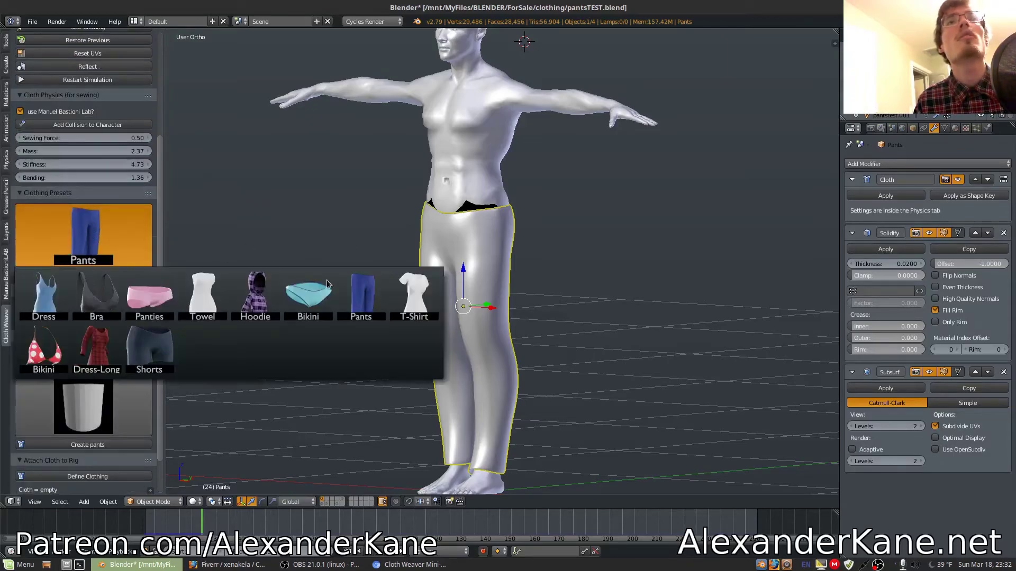
left_click(410, 294)
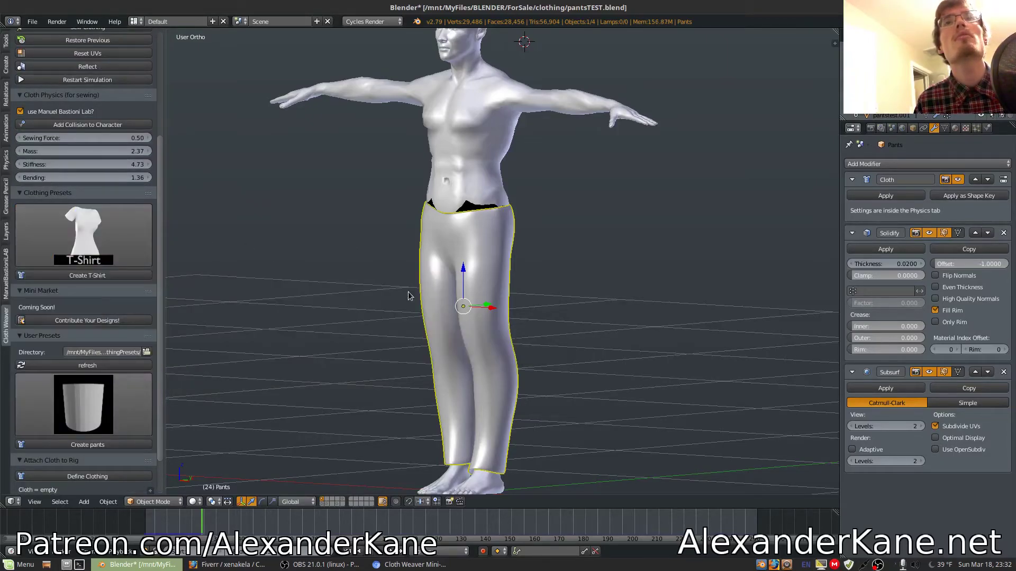
left_click(87, 275)
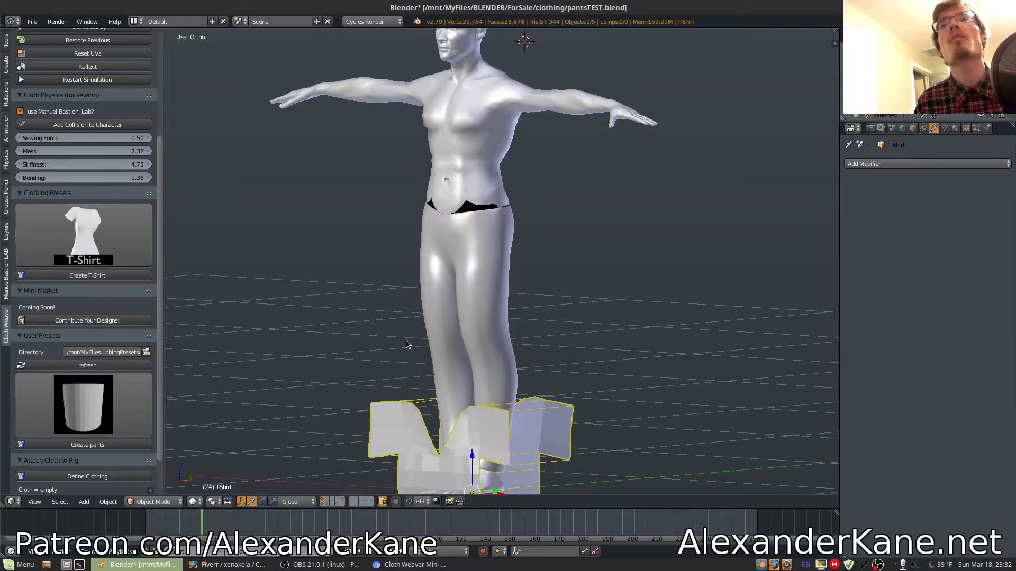
key("g")
key("z")
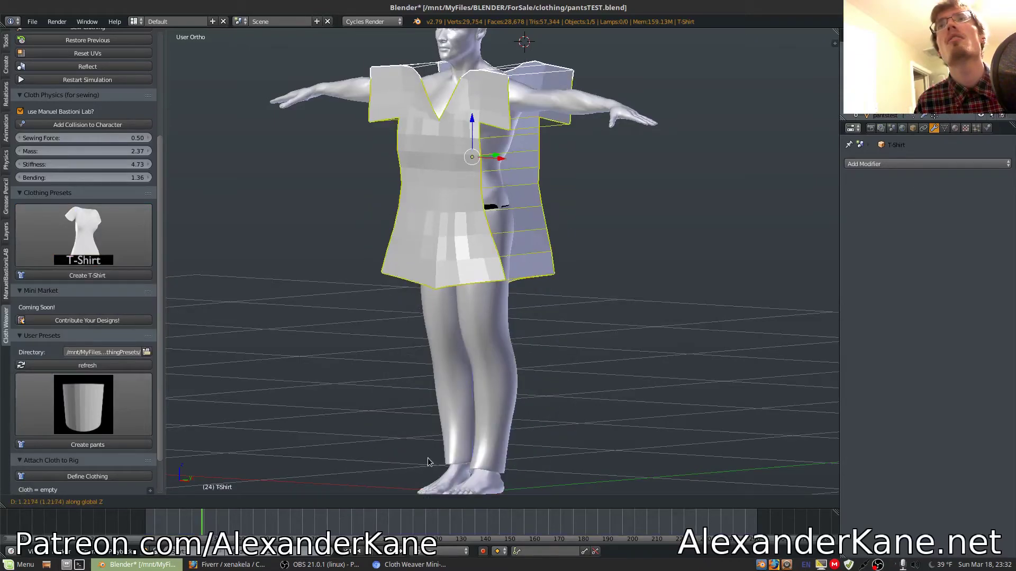
left_click(429, 462)
- In Edit Mode, box-select the T-Shirt's back panel vertices and delete them
key("KP_1")
key("KP_3")
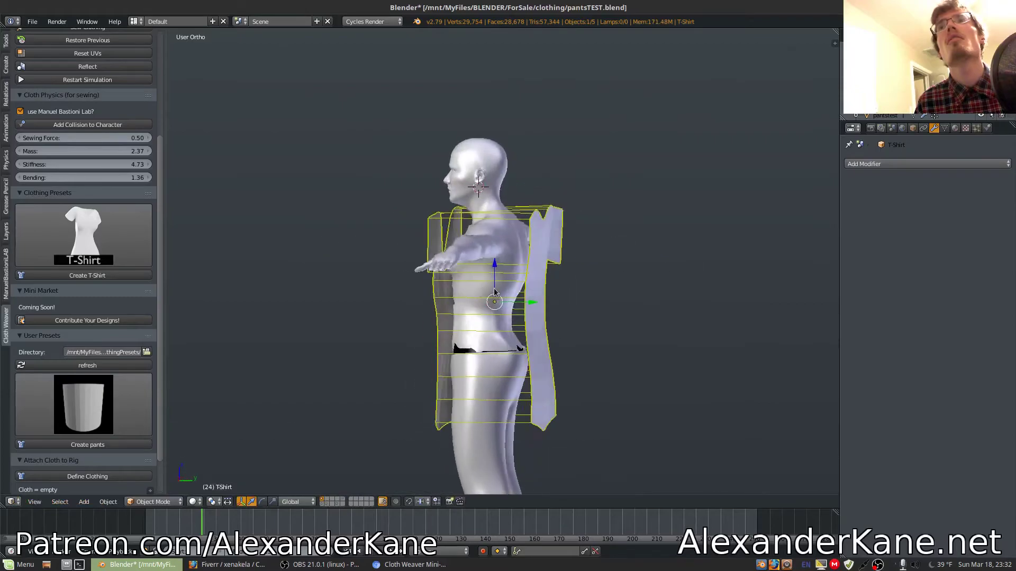
middle_click_drag(500, 288, 555, 294)
key("Tab")
key("a")
key("b")
left_click_drag(610, 143, 493, 444)
key("x")
left_click(596, 291)
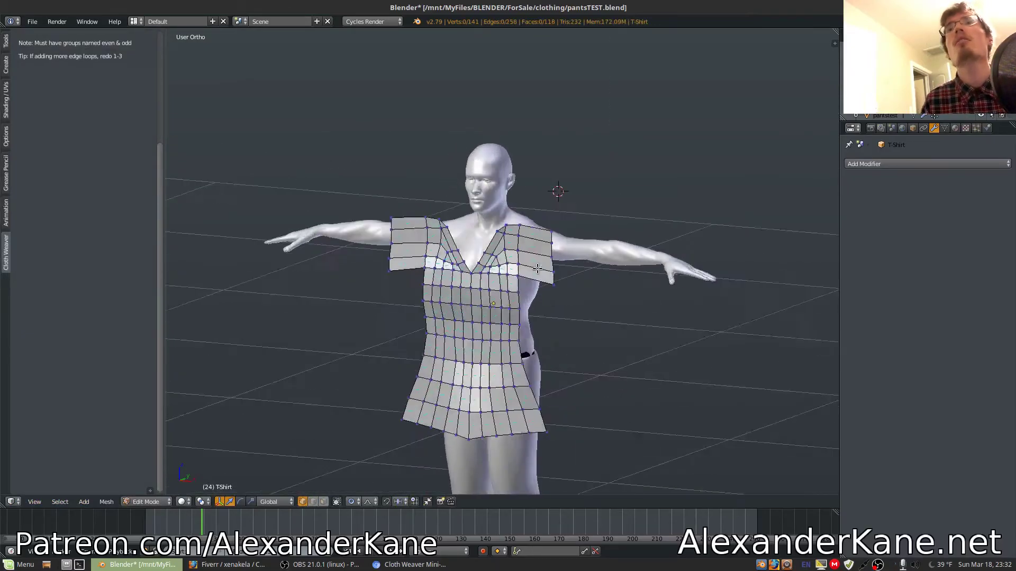
middle_click_drag(529, 265, 502, 270)
- Select the T-Shirt front panel and add a flipped-normal backside copy
right_click(502, 269)
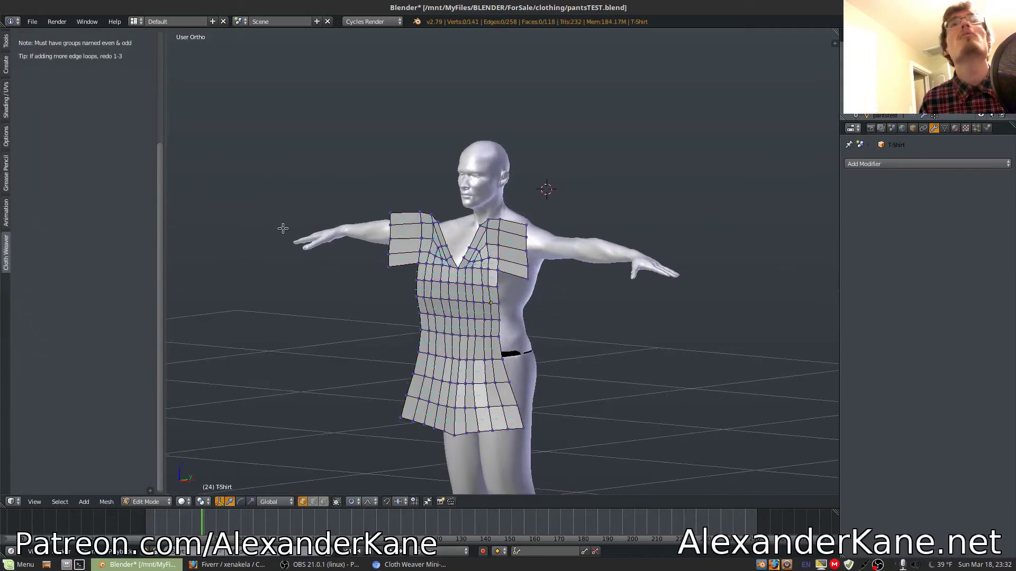
scroll(58, 198, "up", 6)
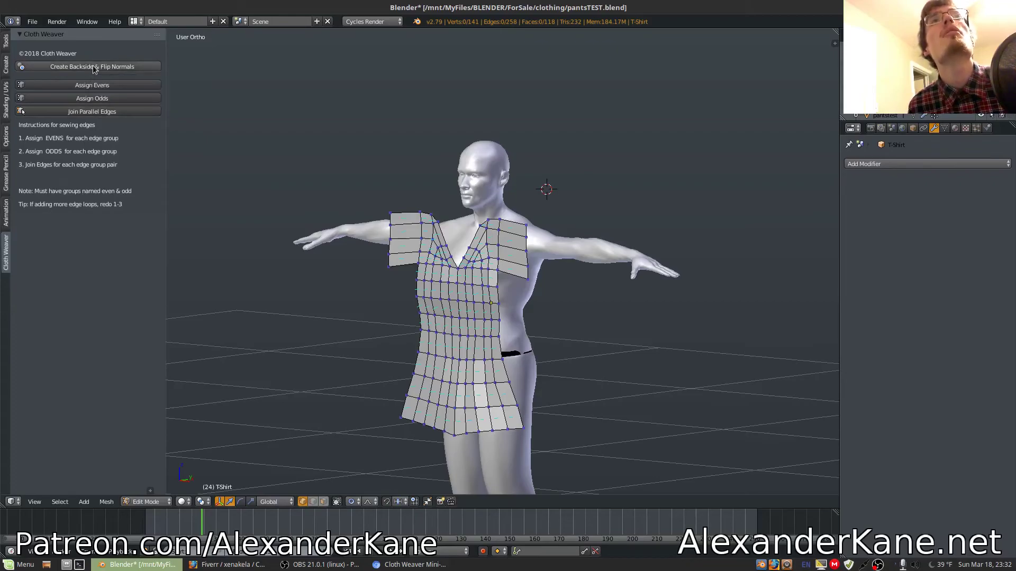
middle_click_drag(402, 193, 441, 192)
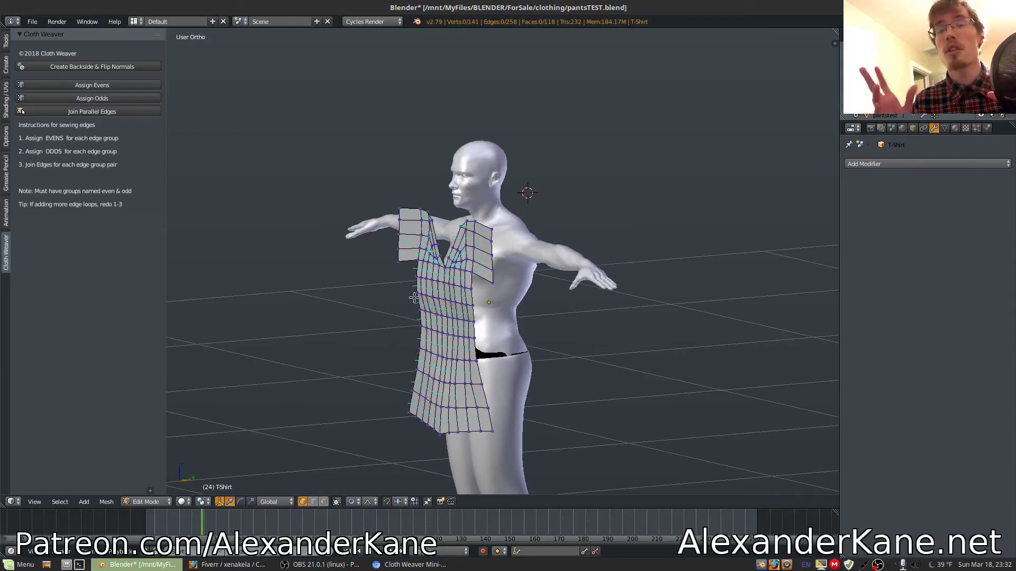
left_click(125, 67)
- Select the whole backside copy and move it along Y just behind the body
mouse_move(551, 218)
middle_mouse_down()
mouse_move(516, 216)
mouse_move(562, 231)
middle_mouse_up()
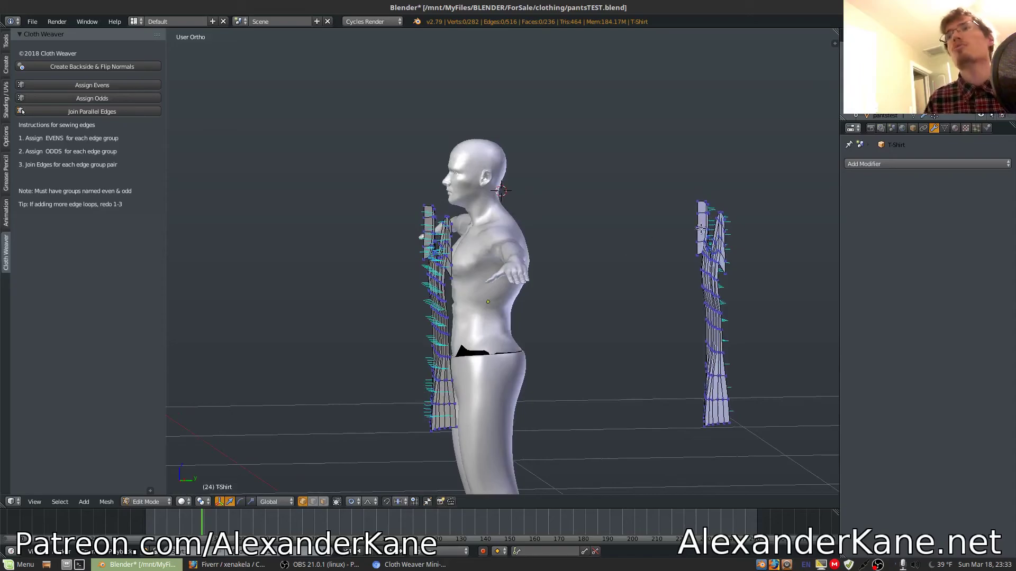
left_click_drag(786, 155, 681, 462)
key("g")
key("y")
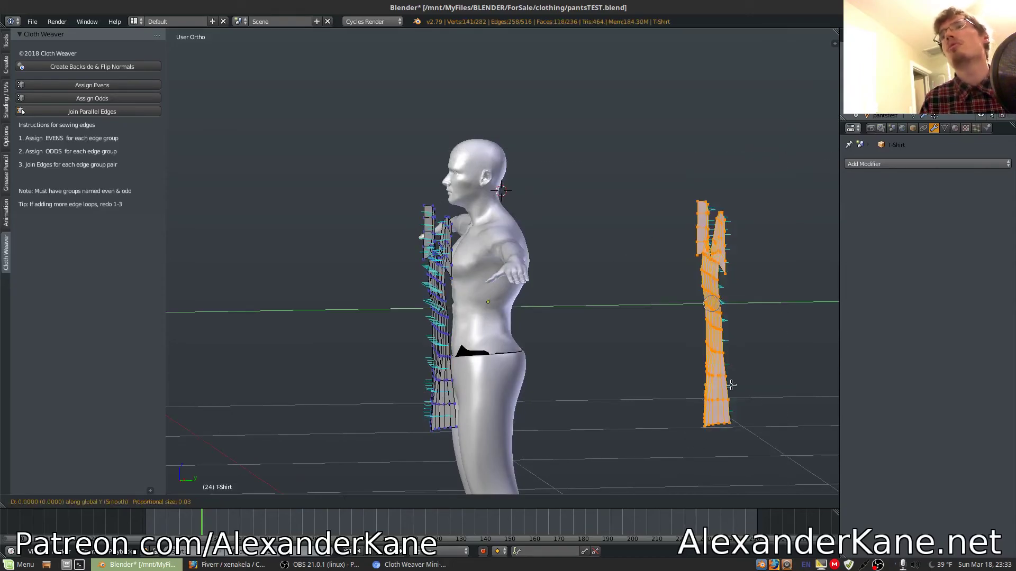
left_click(710, 302)
mouse_move(671, 344)
middle_mouse_down()
mouse_move(646, 345)
mouse_move(666, 347)
middle_mouse_up()
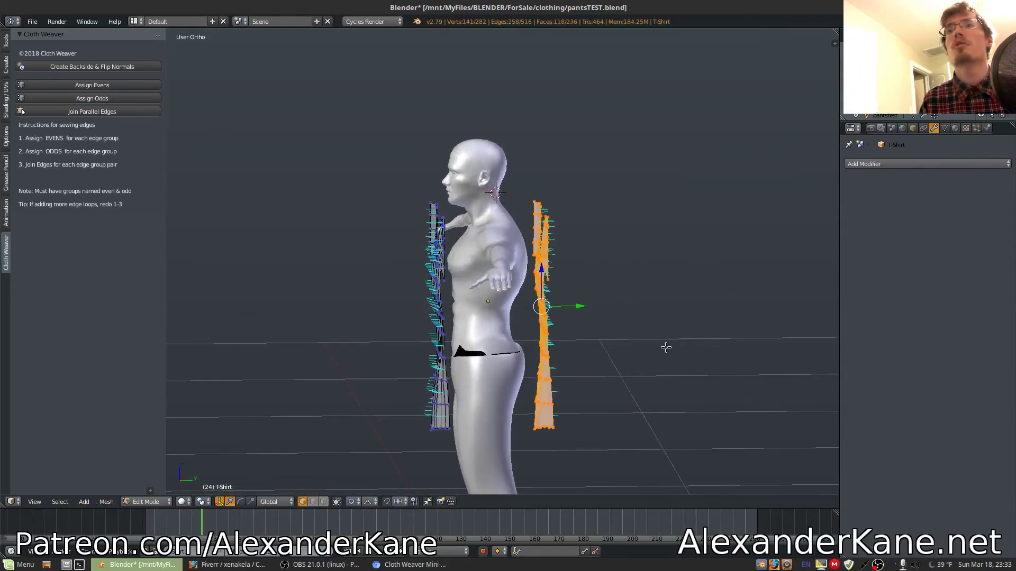